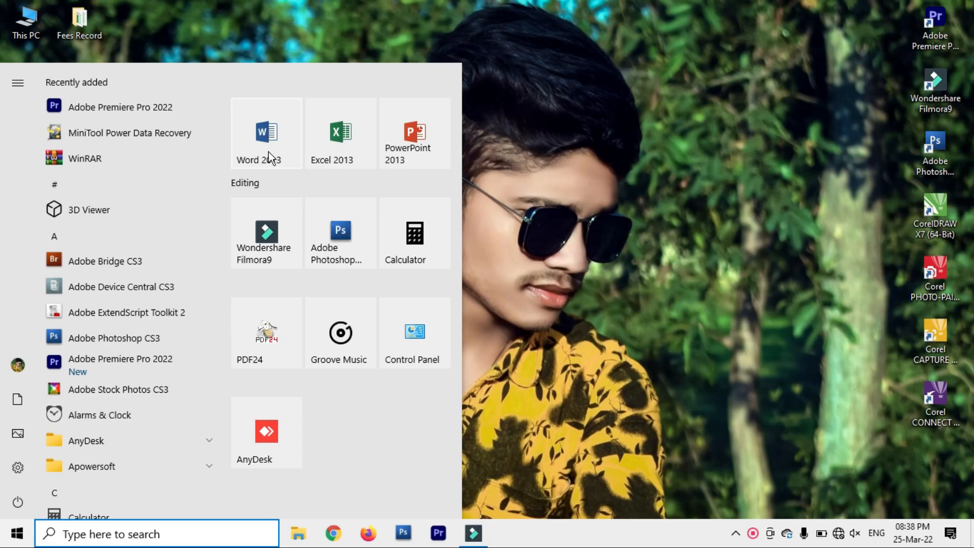
Step: Launch Word 2013 from the Start menu and open a new blank document
left_click(269, 152)
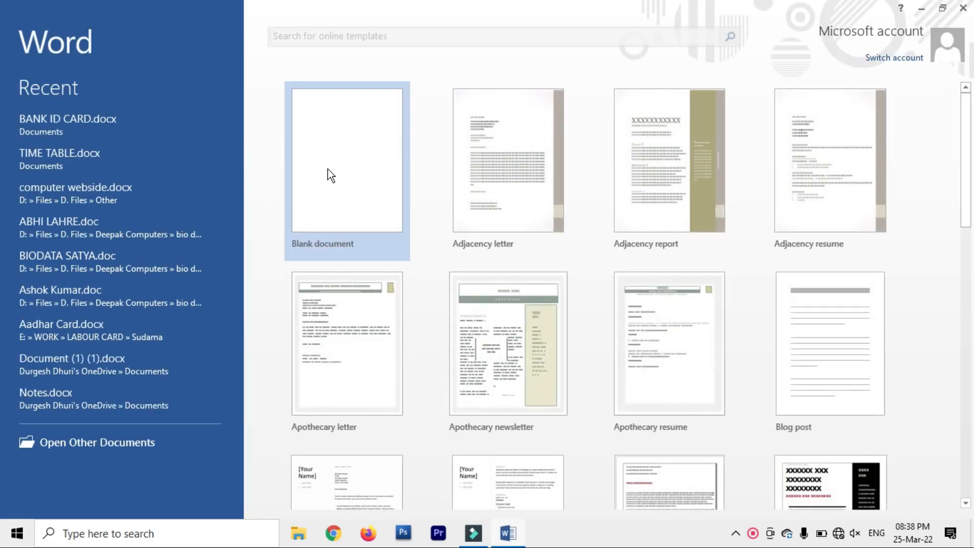
left_click(335, 175)
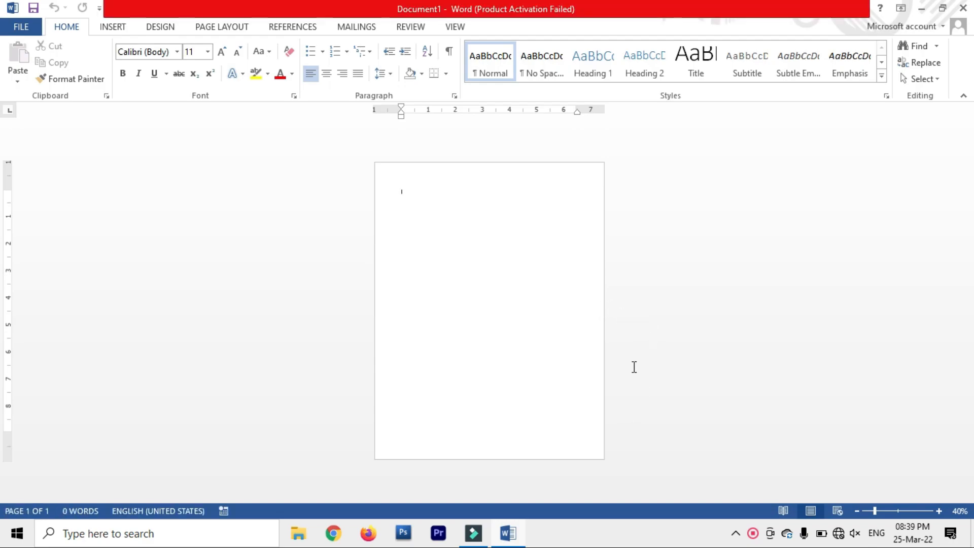
Step: Set the paper size to A4 and apply Narrow 0.5-inch margins on the Page Layout tab
scroll(633, 344, "up", 1)
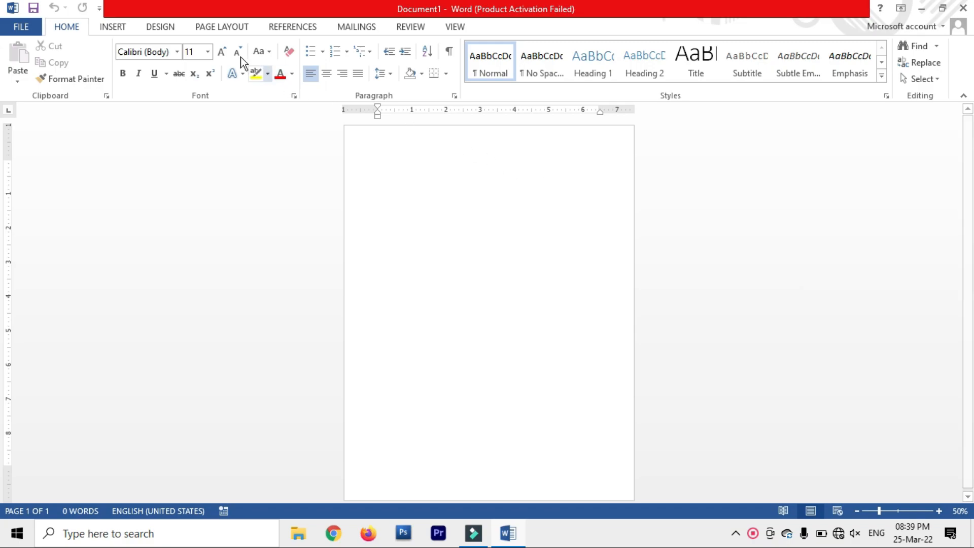
left_click(201, 28)
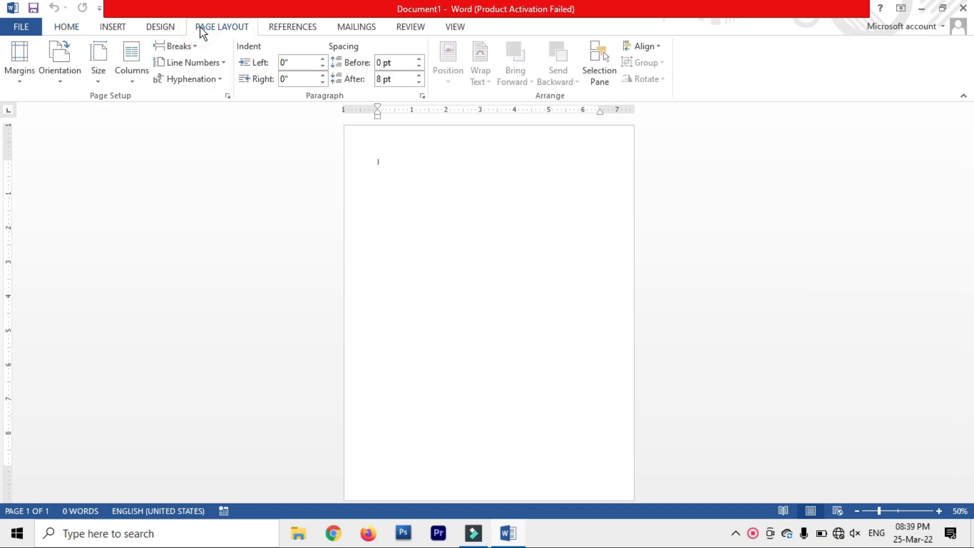
left_click(99, 78)
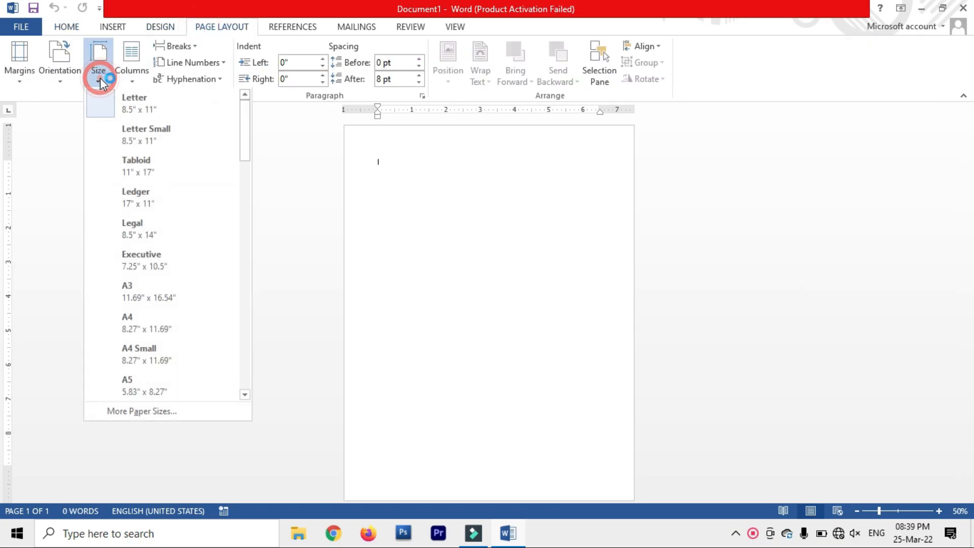
left_click(157, 326)
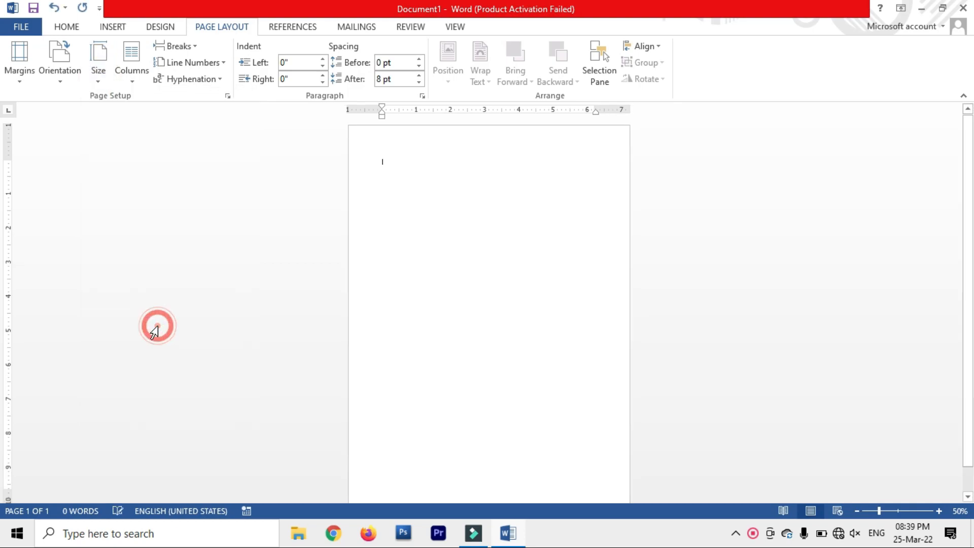
left_click(20, 76)
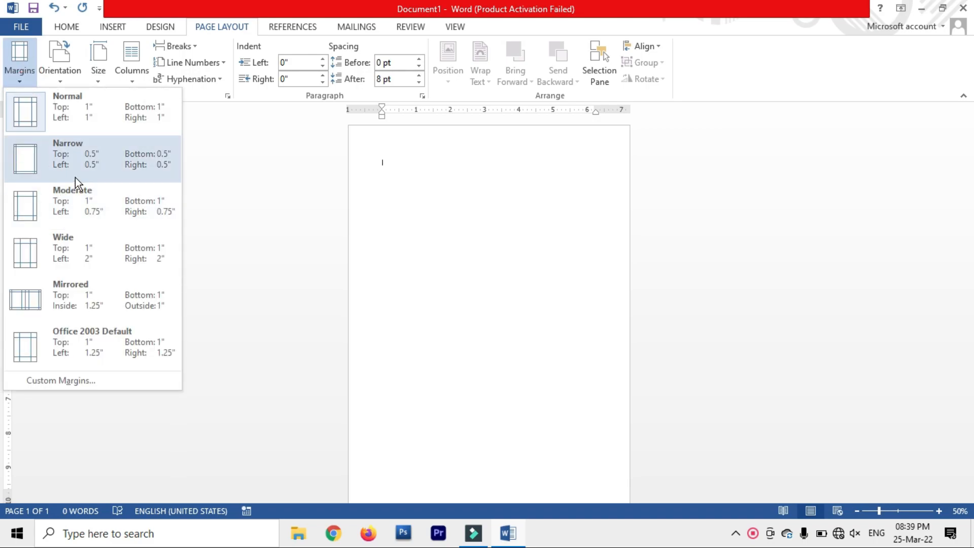
left_click(92, 160)
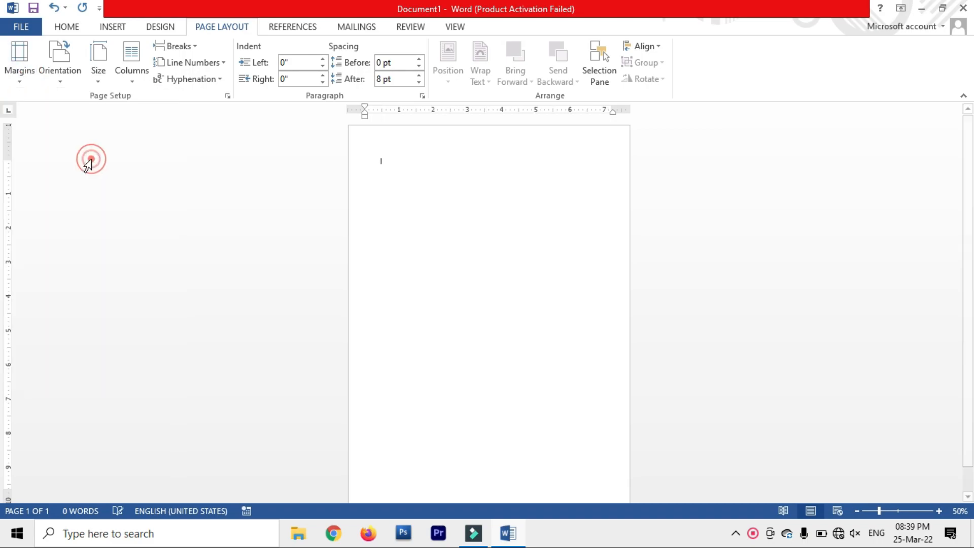
Step: Apply an 18 pt blue box-style art page border to the whole document
left_click(169, 27)
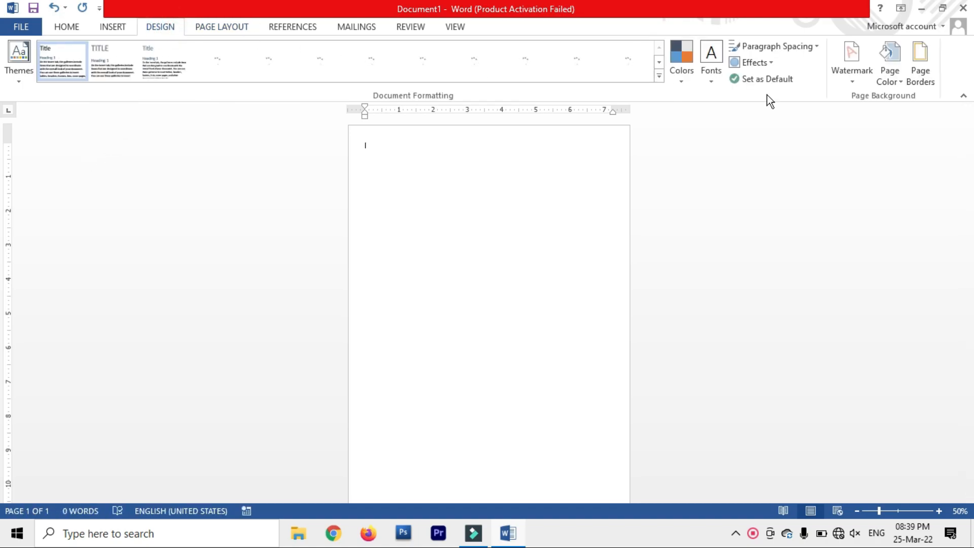
left_click(929, 83)
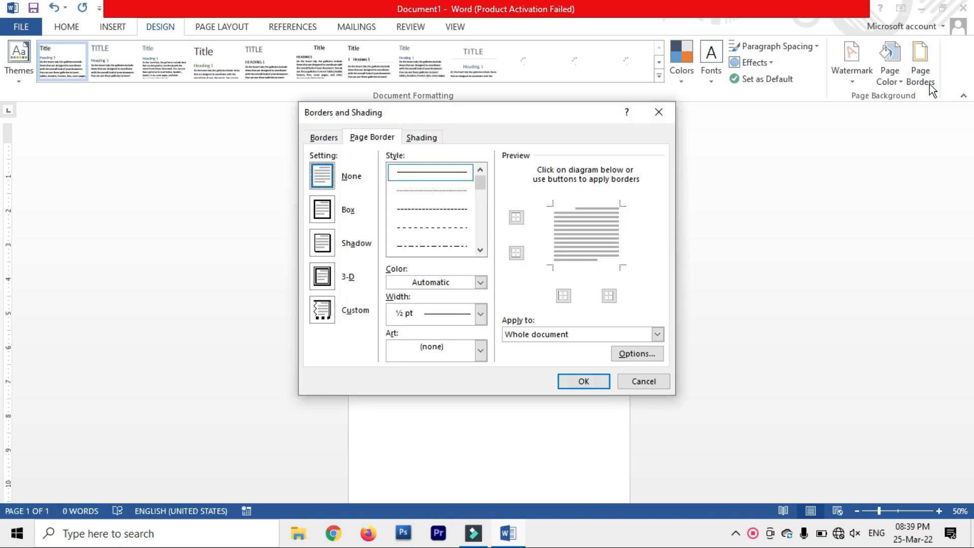
left_click(484, 354)
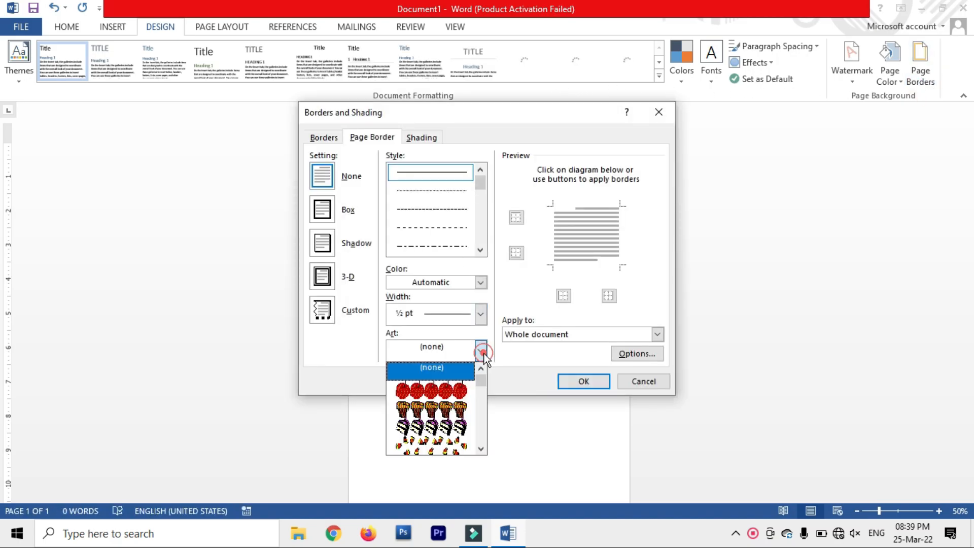
scroll(455, 412, "down", 4)
scroll(455, 411, "down", 6)
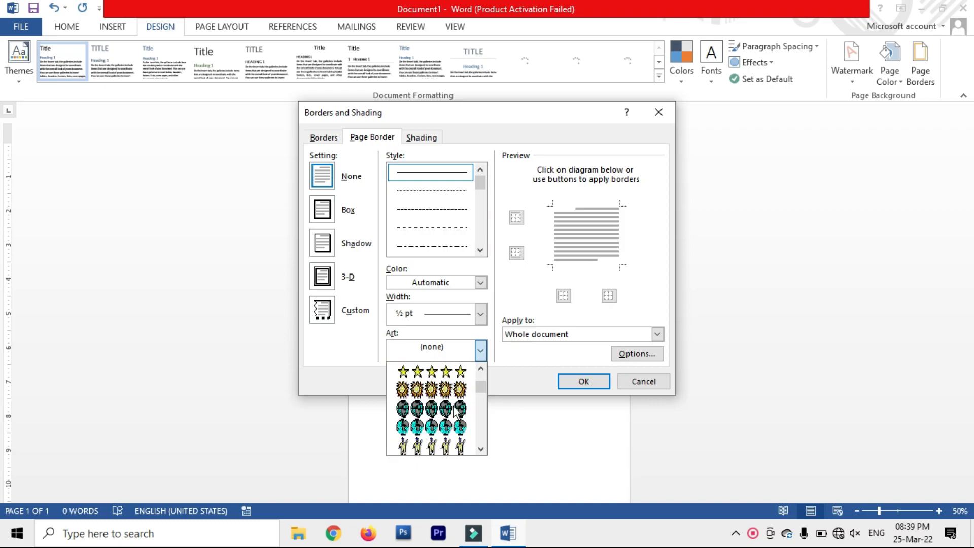
scroll(455, 412, "down", 8)
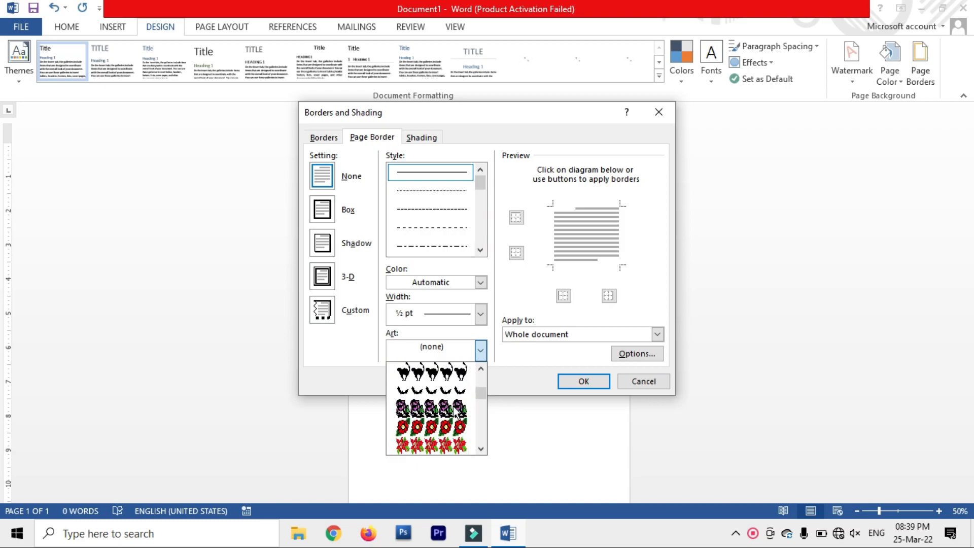
scroll(442, 412, "down", 6)
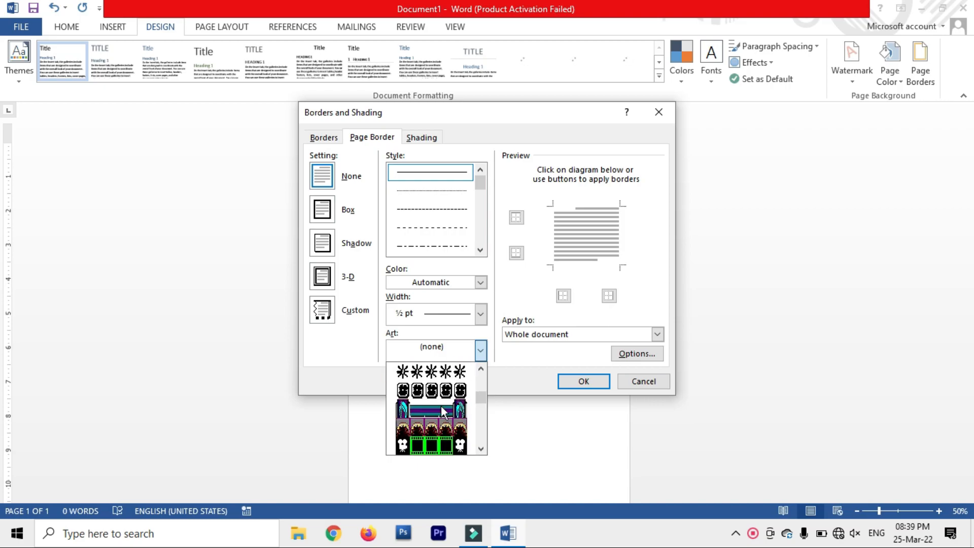
left_click(443, 414)
left_click(439, 425)
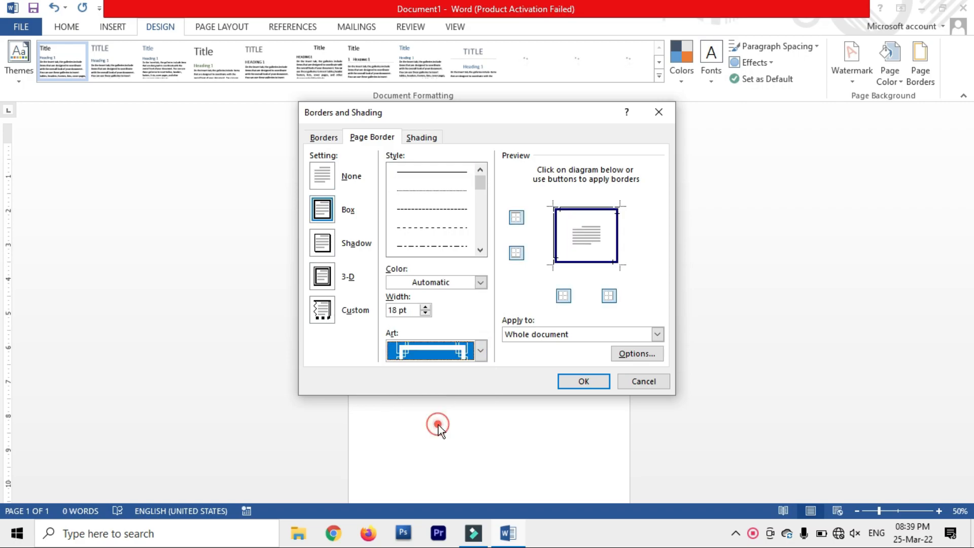
left_click(458, 355)
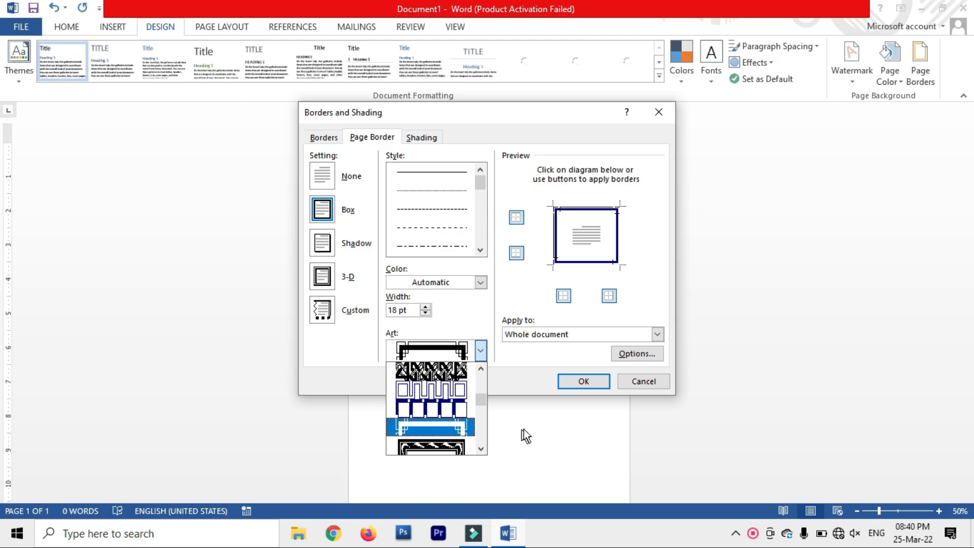
left_click(583, 381)
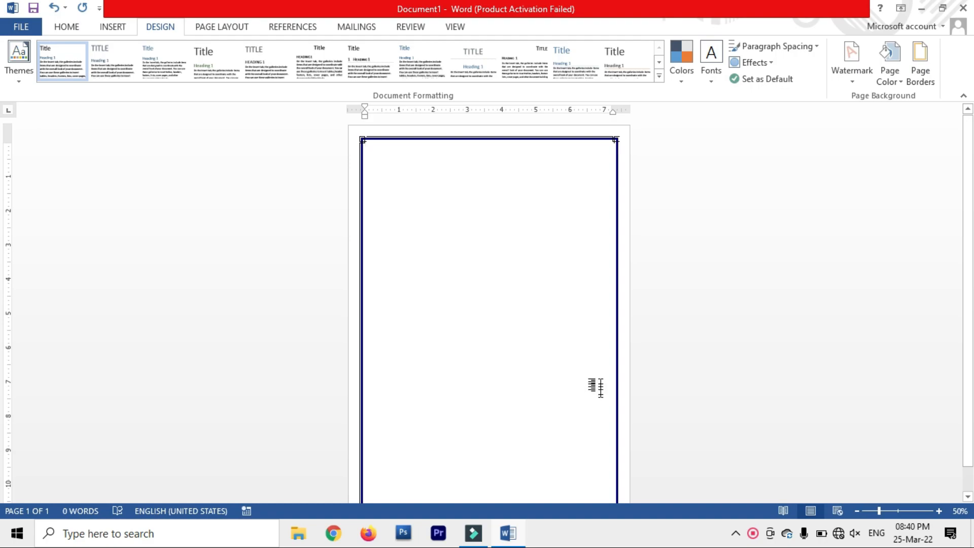
scroll(660, 366, "down", 1)
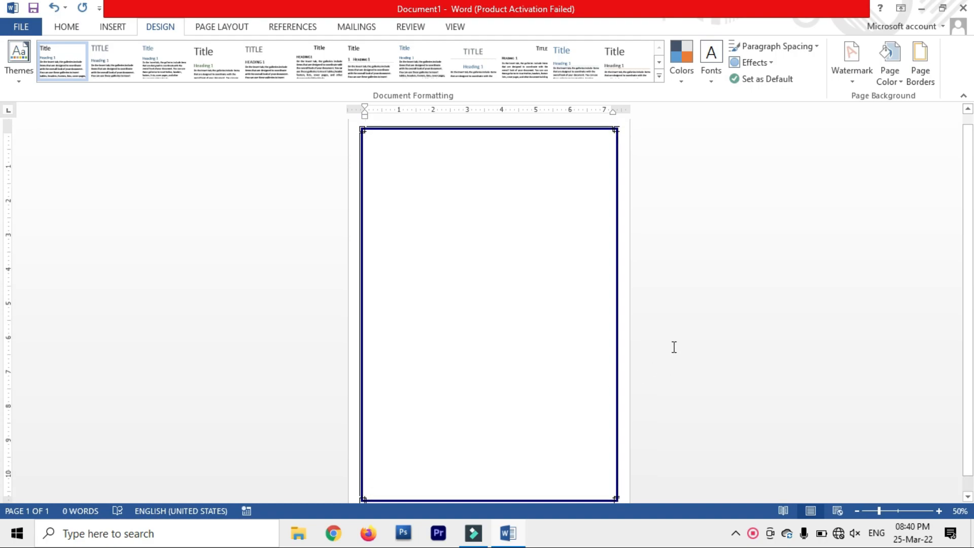
scroll(517, 206, "down", 1)
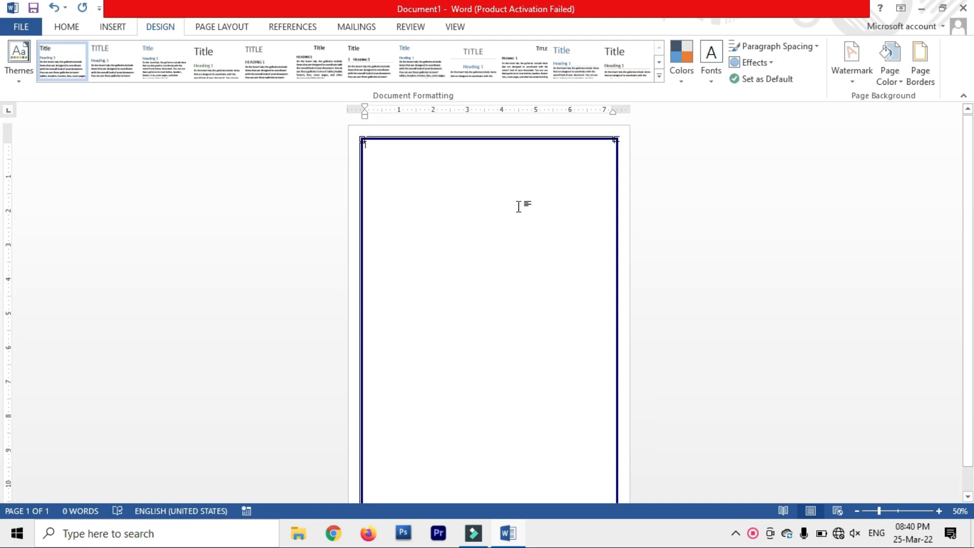
Step: Insert Corner_PNG-removebg-preview.png from the Downloads folder onto the page
left_click(113, 28)
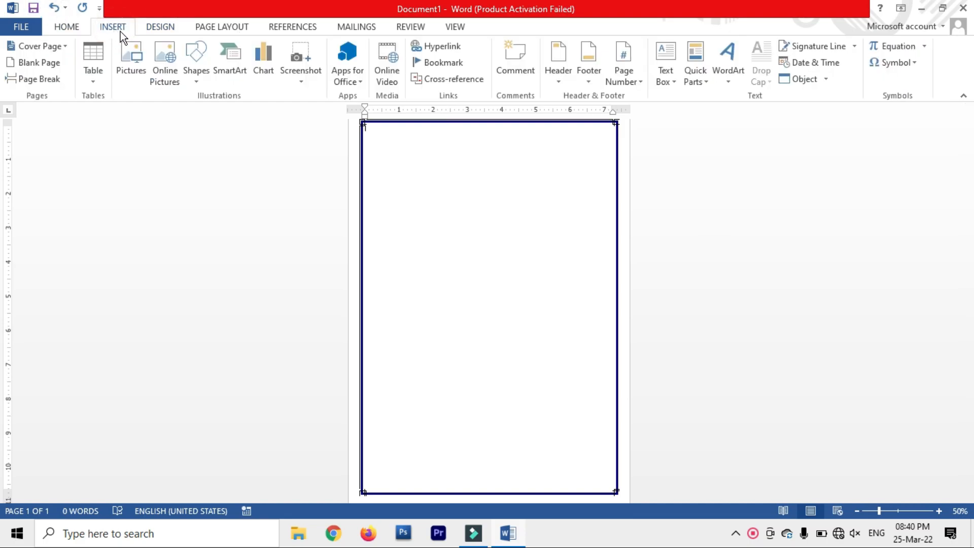
left_click(128, 78)
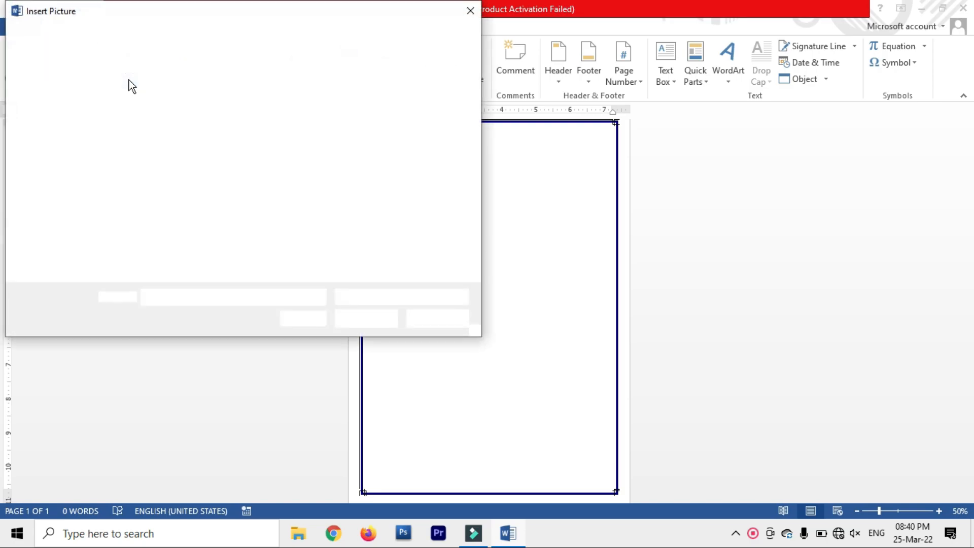
left_click(58, 157)
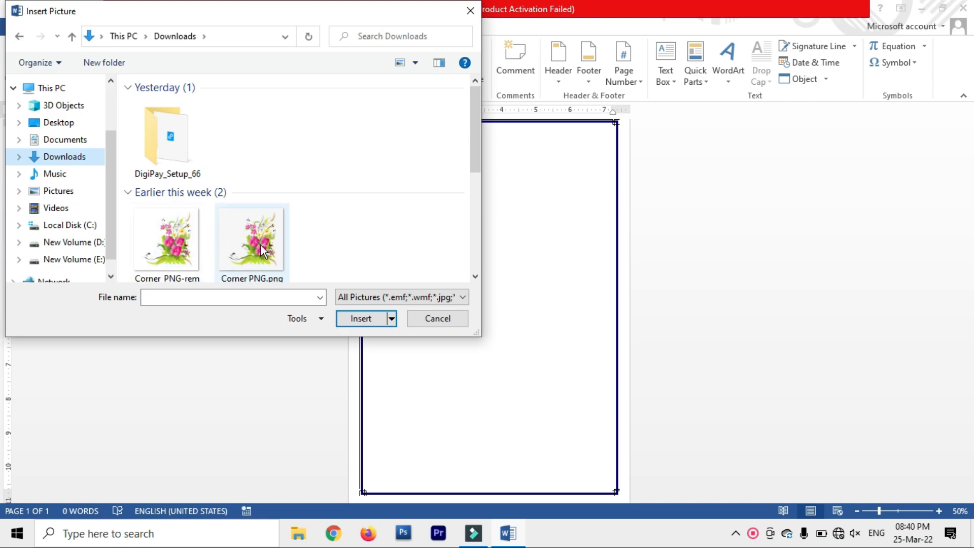
scroll(246, 241, "down", 1)
left_click(180, 239)
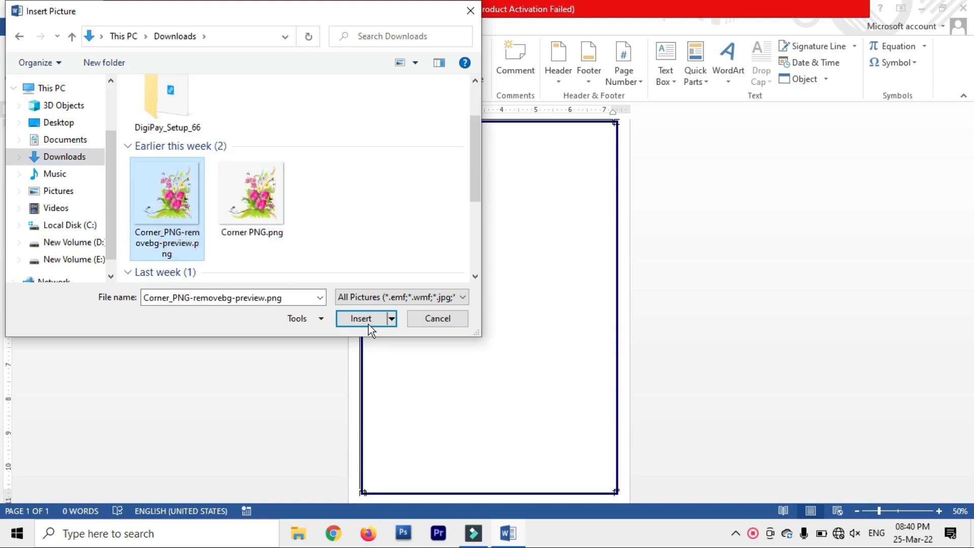
left_click(368, 322)
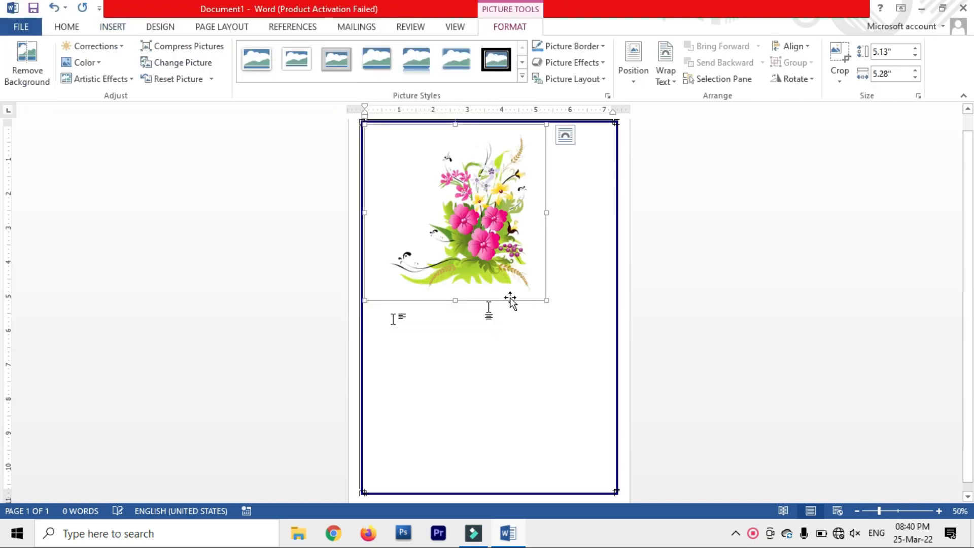
Step: Resize the flower picture to about 1.7" by 1.75"
left_click_drag(545, 300, 434, 193)
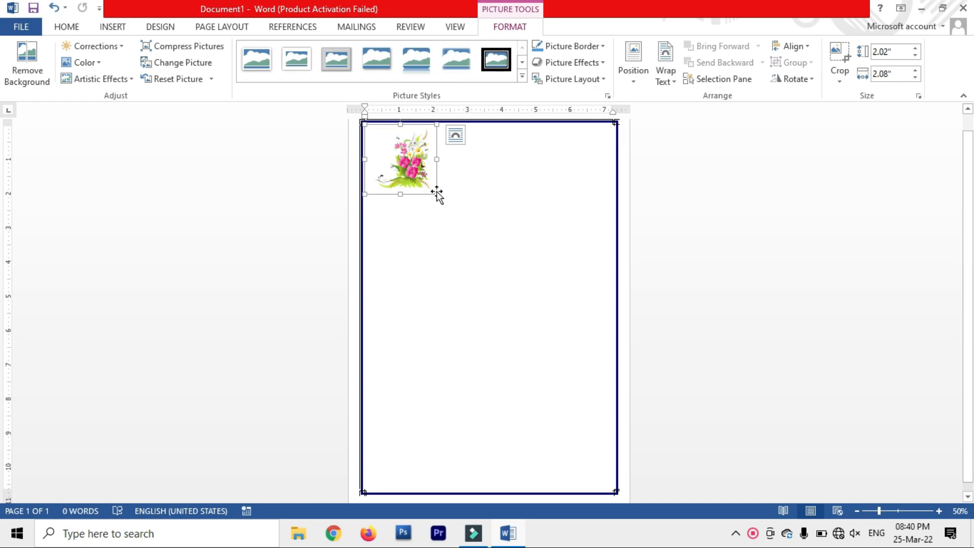
left_click_drag(437, 193, 473, 257)
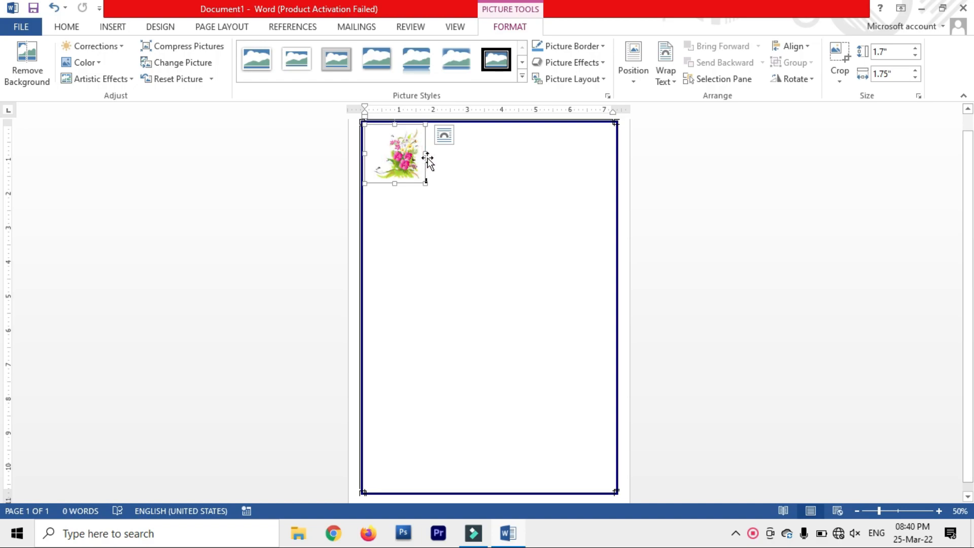
left_click_drag(425, 152, 431, 153)
key("ctrl+z")
Step: Set the flower picture's text wrapping to Square
left_click(501, 27)
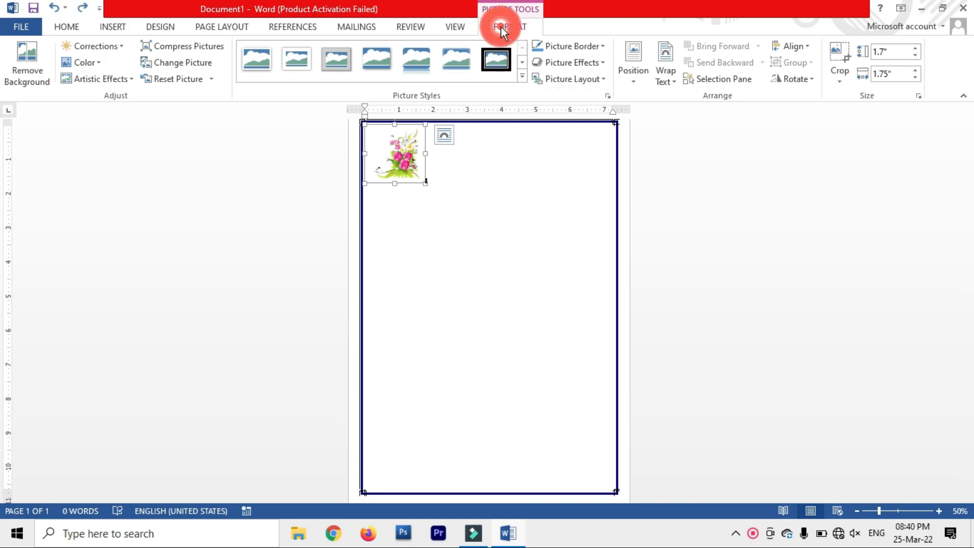
left_click(664, 81)
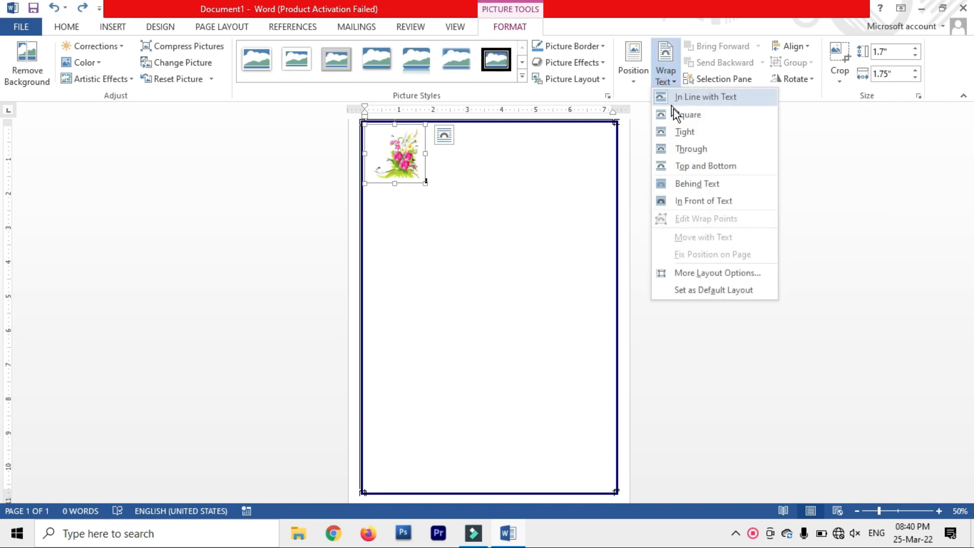
left_click(701, 120)
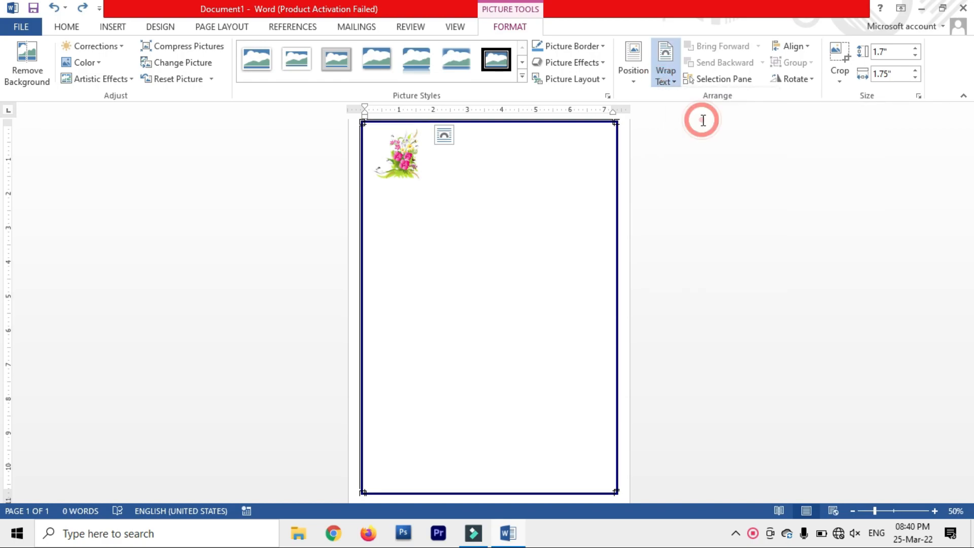
Step: Move the flower to the bottom-right corner and place a pasted copy in the bottom-left corner
left_click_drag(417, 225, 595, 476)
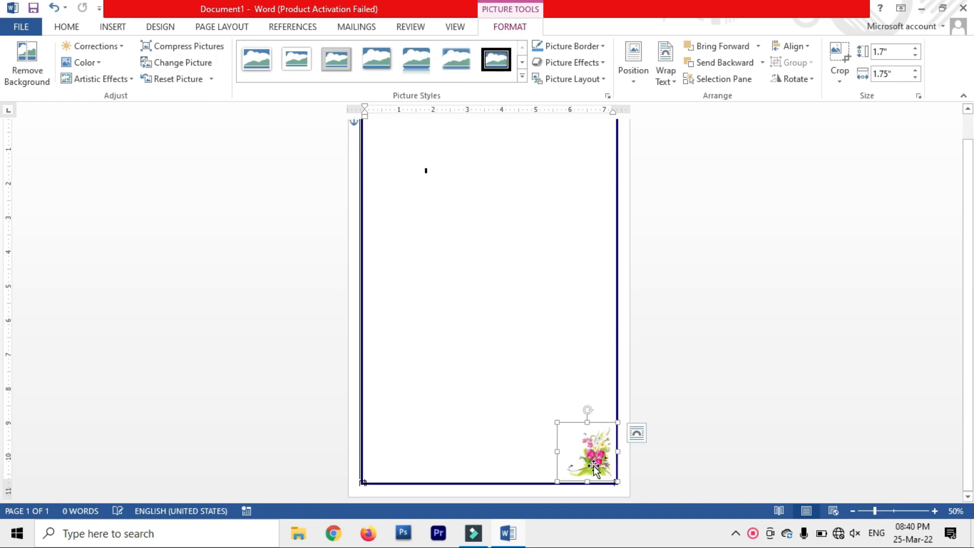
right_click(576, 447)
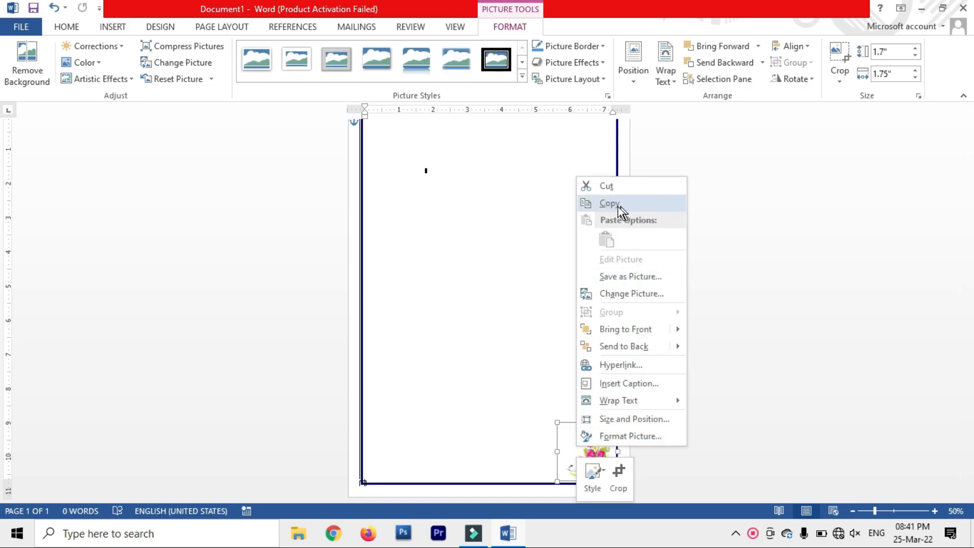
left_click(642, 207)
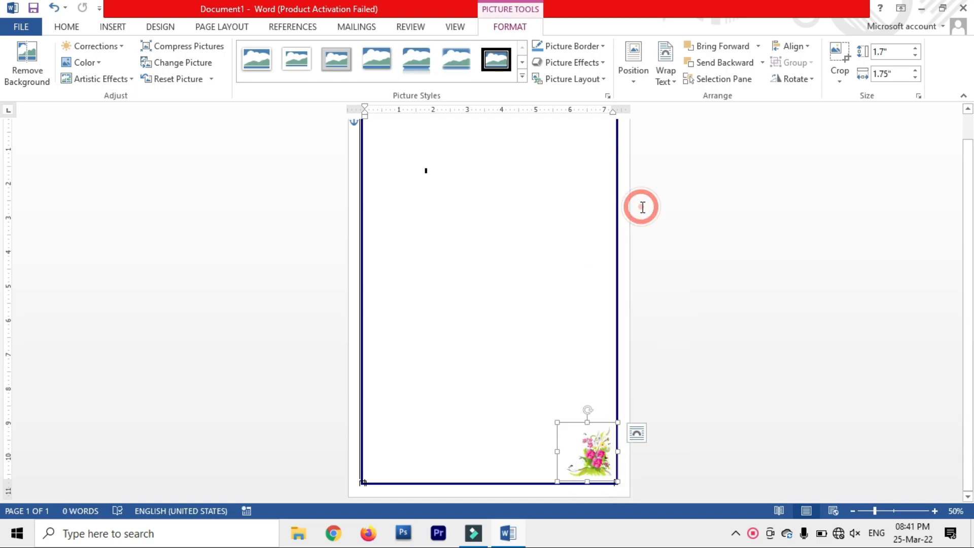
left_click(428, 171)
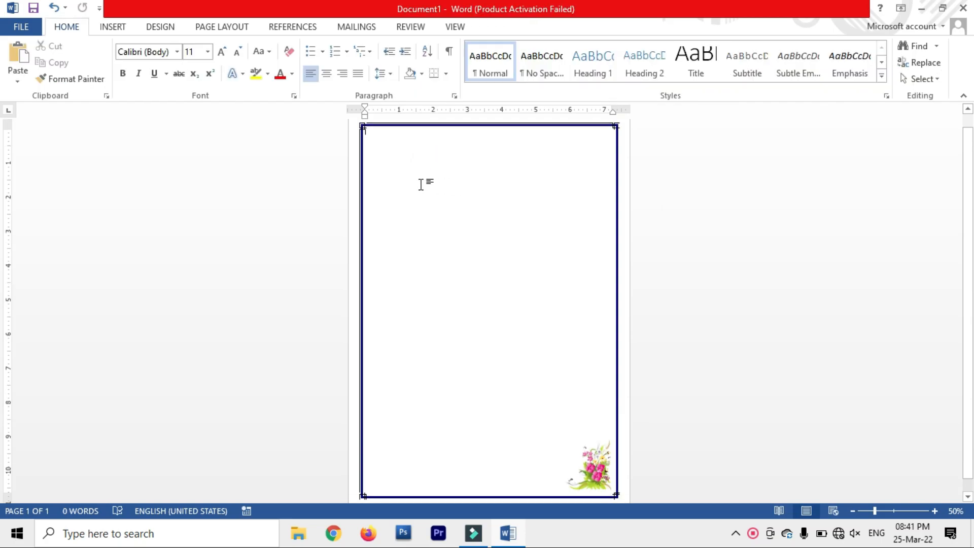
right_click(391, 145)
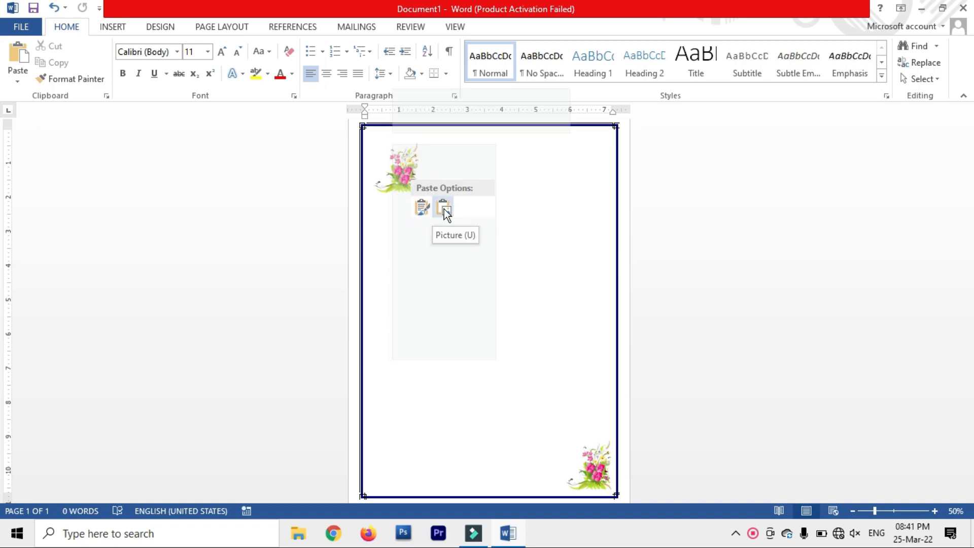
left_click(415, 207)
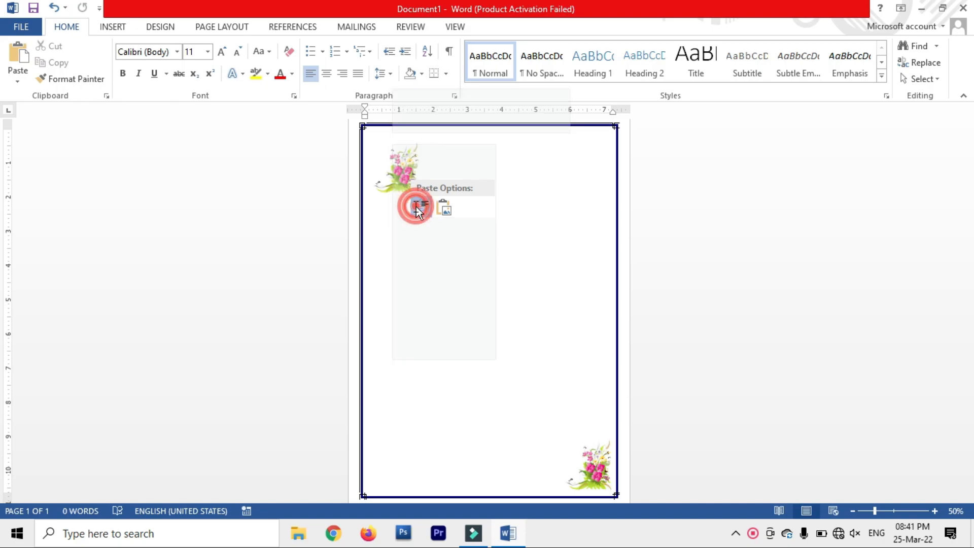
left_click_drag(399, 162, 446, 334)
left_click_drag(411, 361, 403, 475)
scroll(403, 475, "down", 1)
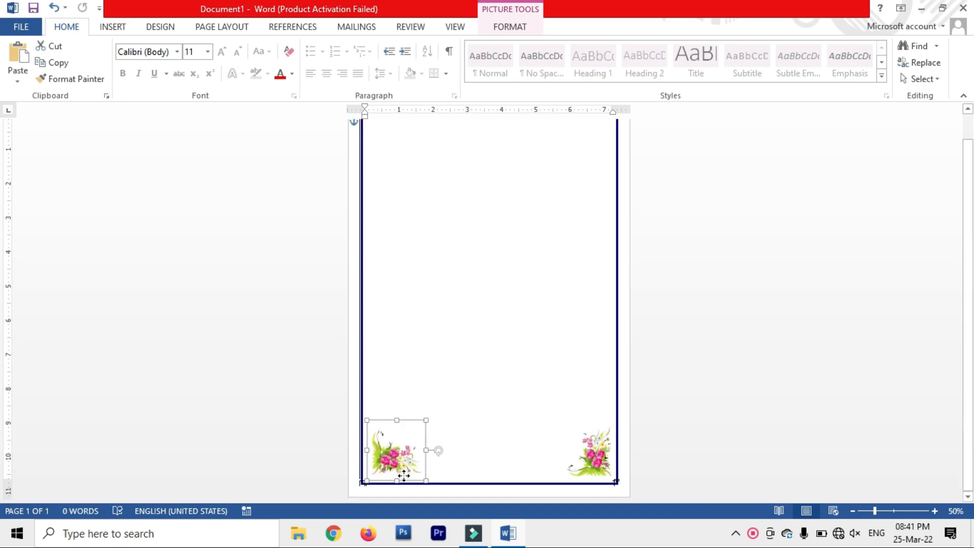
left_click_drag(403, 475, 400, 476)
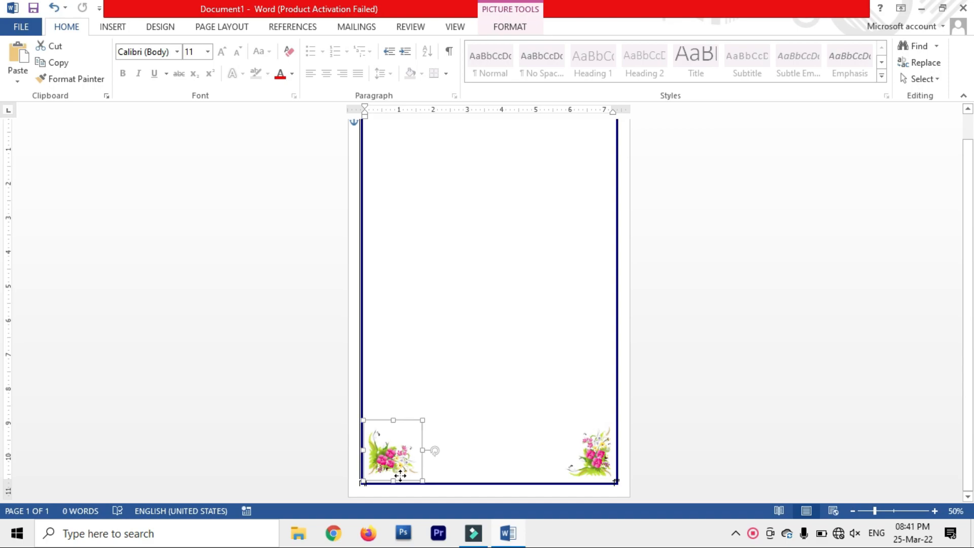
Step: Copy the bottom-left flower and place the copy in the top-left corner
right_click(398, 436)
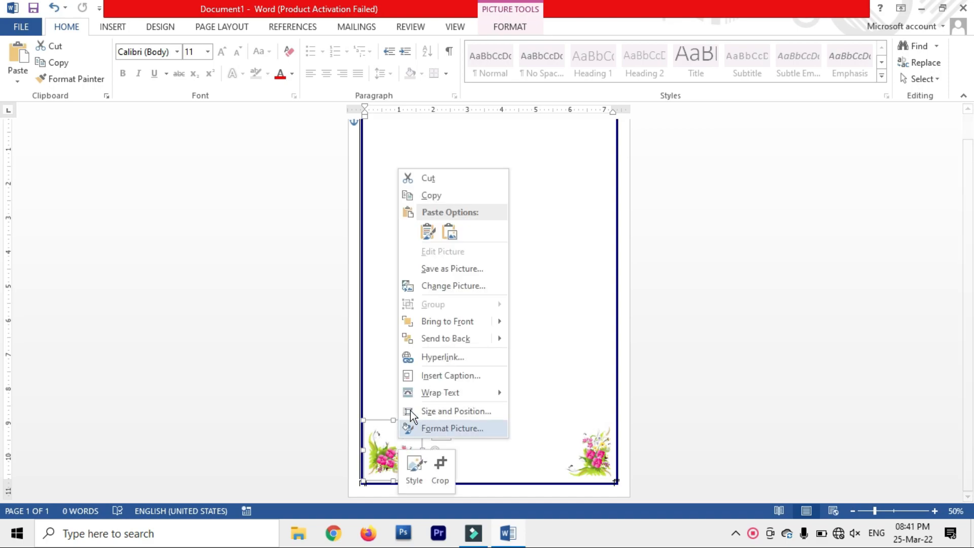
left_click(439, 197)
scroll(440, 224, "up", 1)
left_click(427, 186)
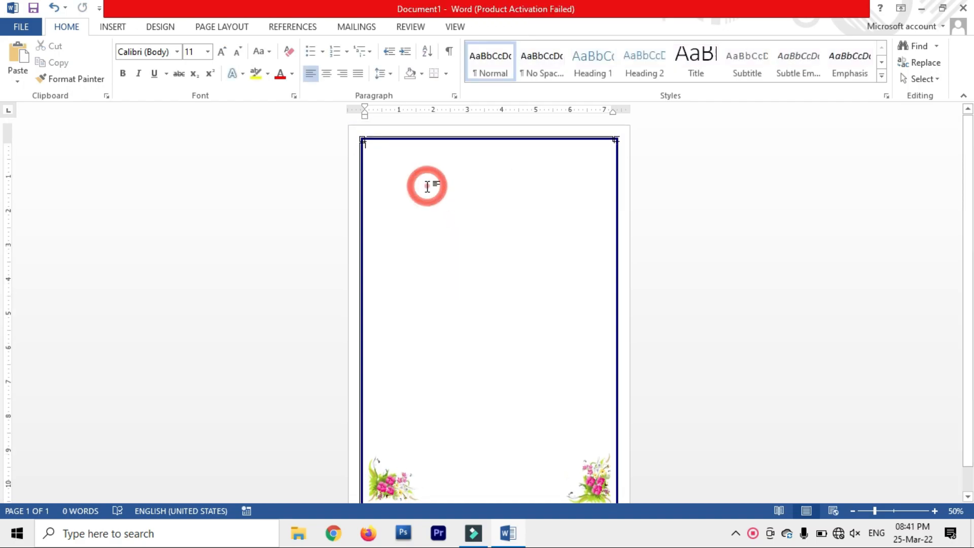
key("ctrl+v")
left_click_drag(403, 199, 422, 224)
left_click_drag(435, 190, 407, 177)
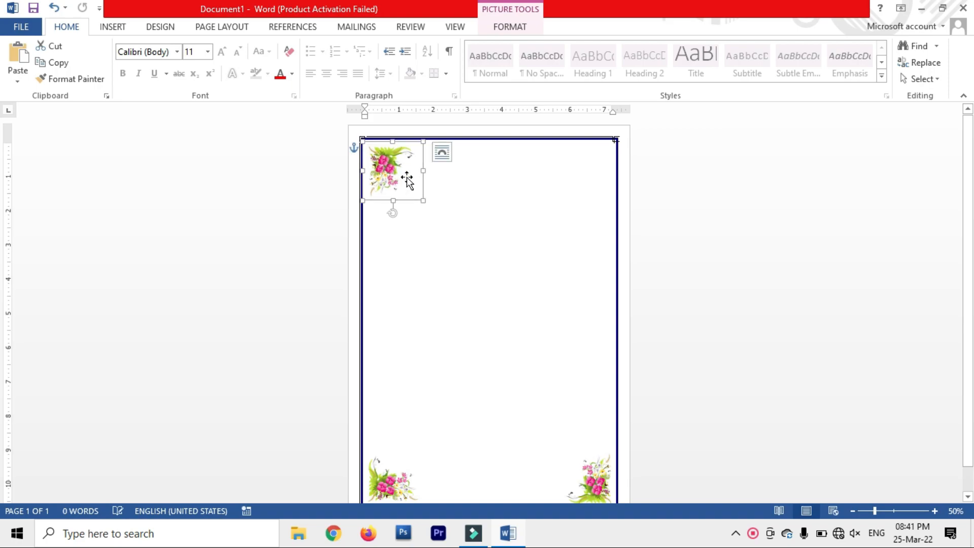
Step: Paste another flower copy into the top-right corner, rotated to face inward
right_click(407, 177)
left_click(423, 203)
left_click(545, 200)
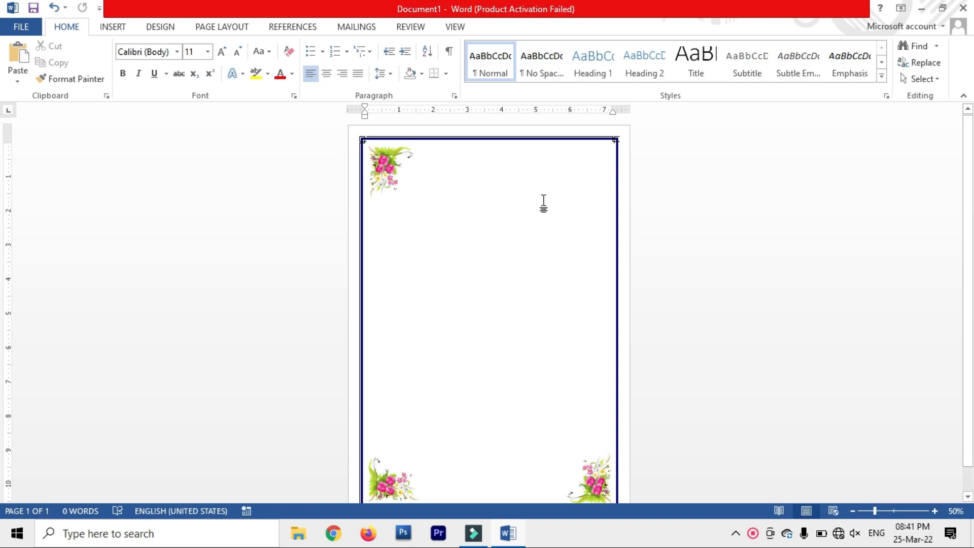
key("ctrl+v")
left_click_drag(461, 180, 533, 219)
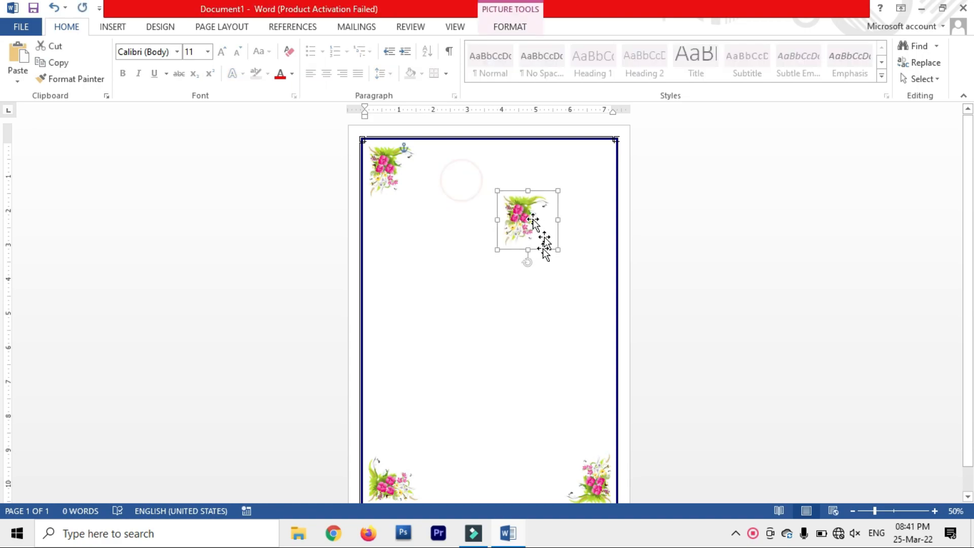
left_click_drag(526, 263, 579, 183)
left_click(538, 259)
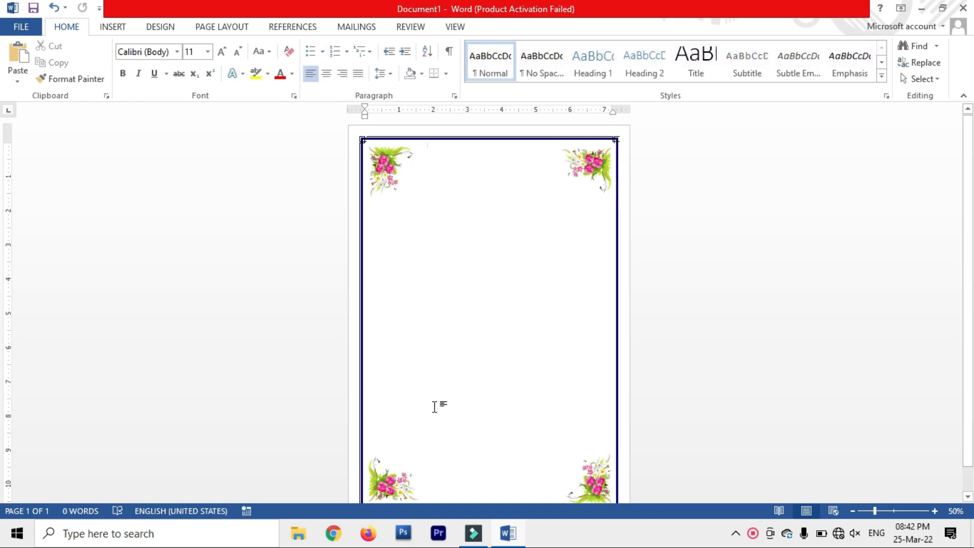
Step: Insert a blue-style WordArt text box from the Insert tab
left_click(104, 26)
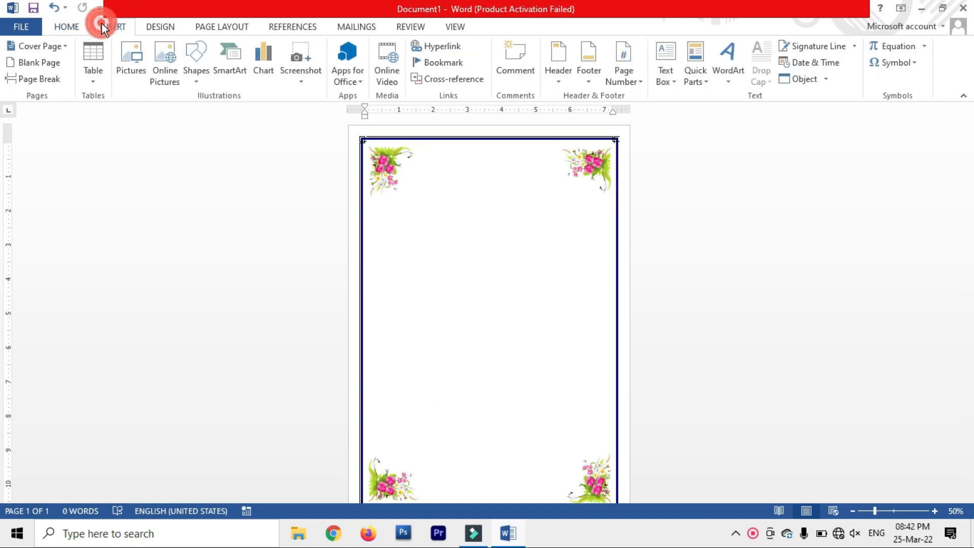
left_click(733, 81)
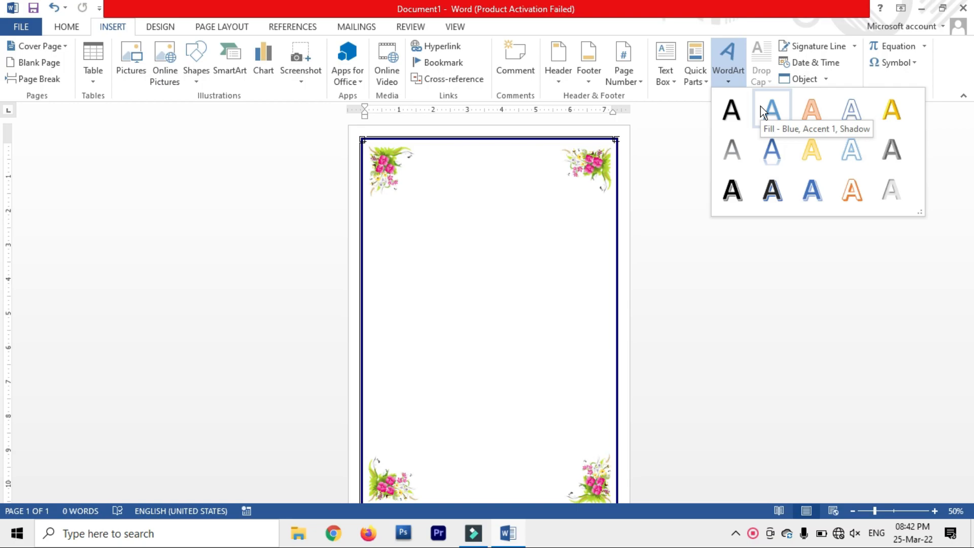
left_click(811, 190)
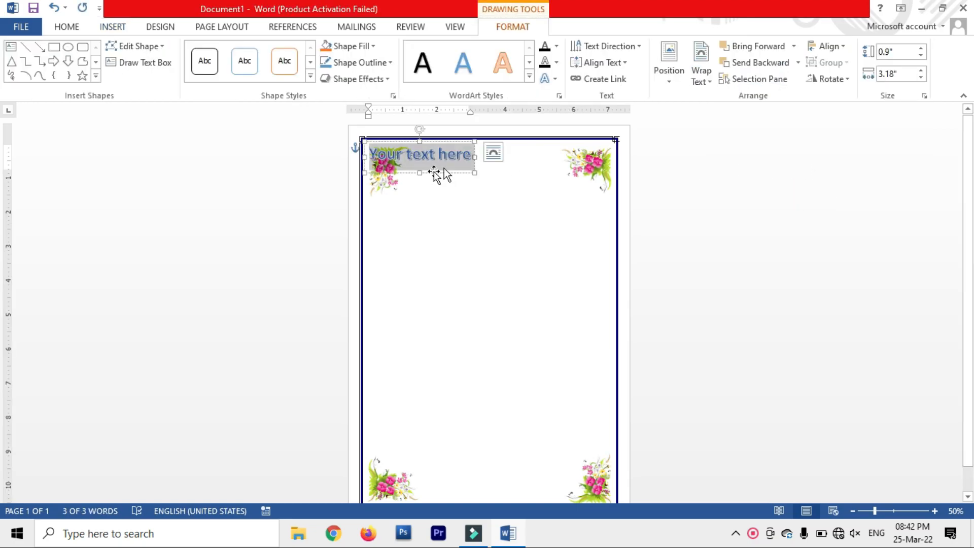
Step: Move the WordArt box below the top flowers and place the caret after 'here'
left_click_drag(461, 169, 432, 155)
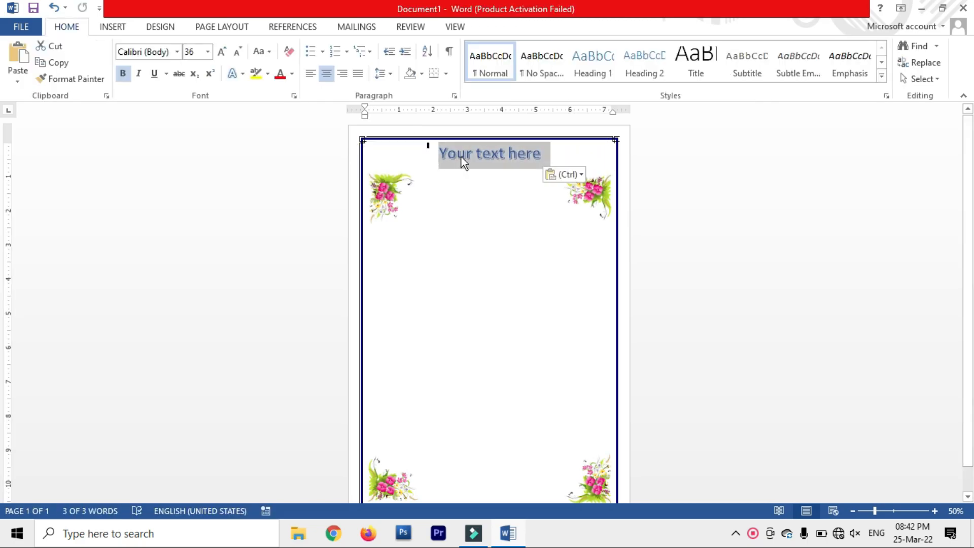
key("ctrl+z")
left_click(380, 148)
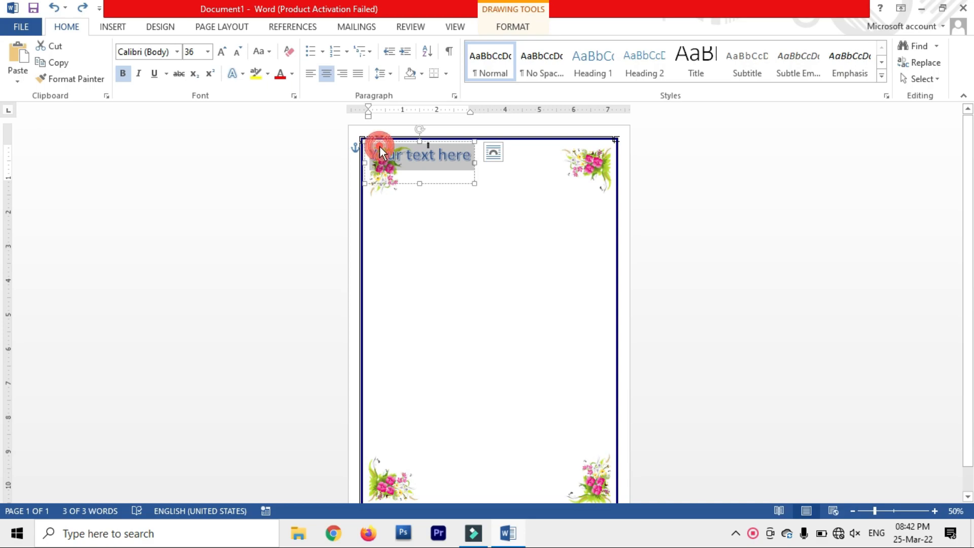
left_click(442, 174)
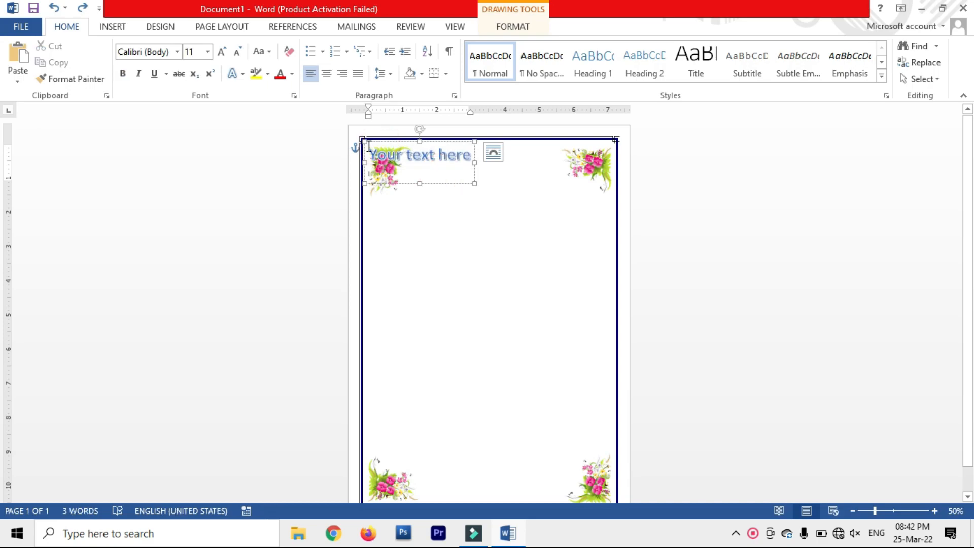
left_click_drag(364, 146, 422, 216)
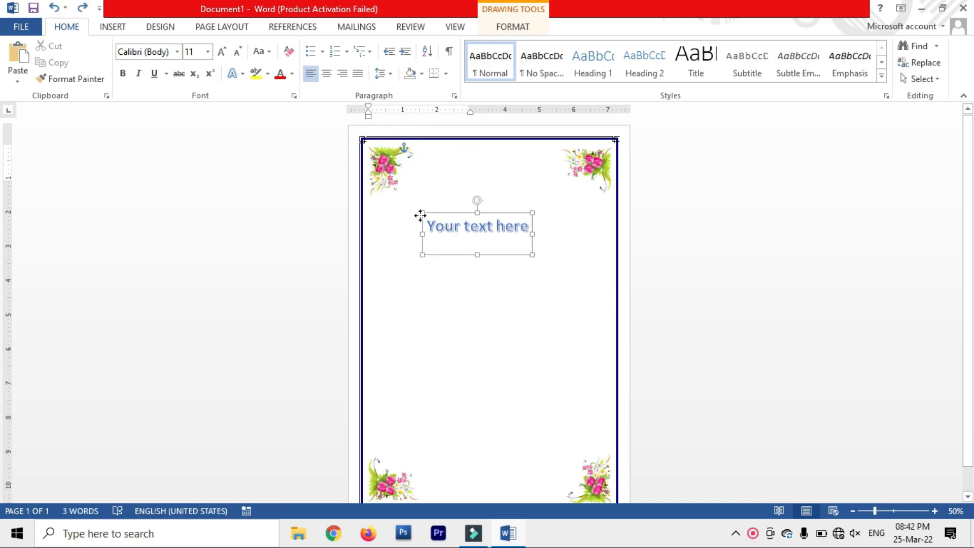
left_click(505, 227)
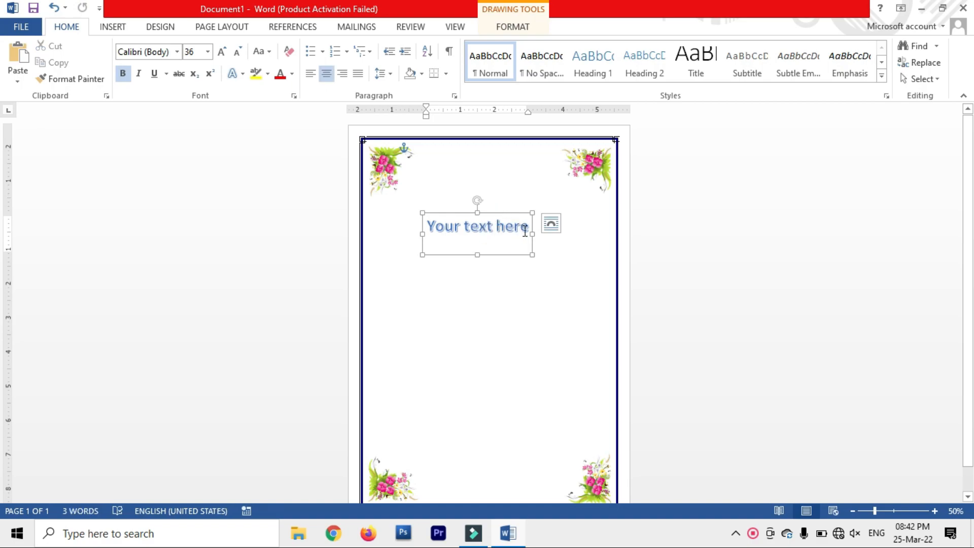
left_click(525, 231)
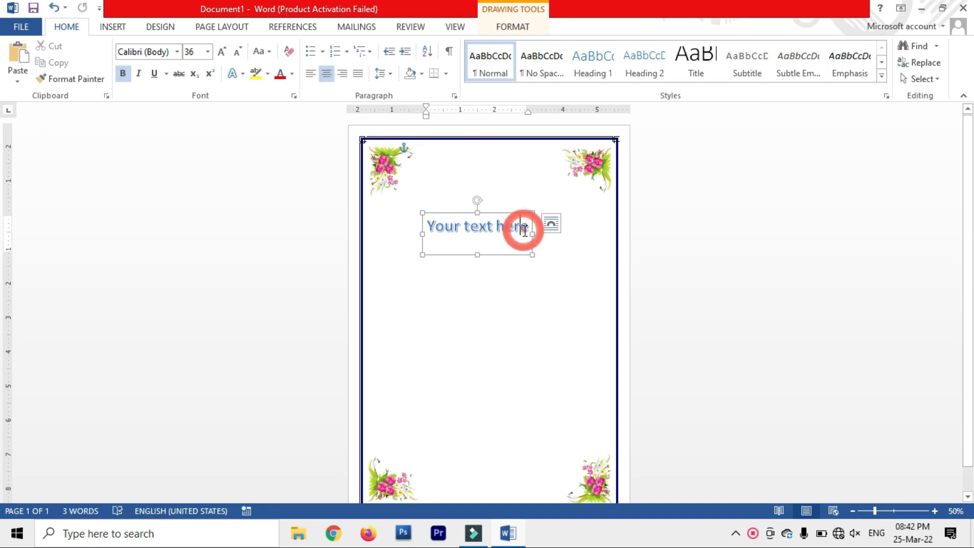
Step: Type 'DRISHTI COMPUTER INSTITUTE' over the placeholder and drag the box left between the flowers
key("BackSpace")
key("BackSpace")
key("BackSpace")
key("BackSpace")
key("BackSpace")
key("BackSpace")
key("BackSpace")
key("BackSpace")
key("BackSpace")
key("BackSpace")
key("BackSpace")
key("BackSpace")
key("BackSpace")
key("BackSpace")
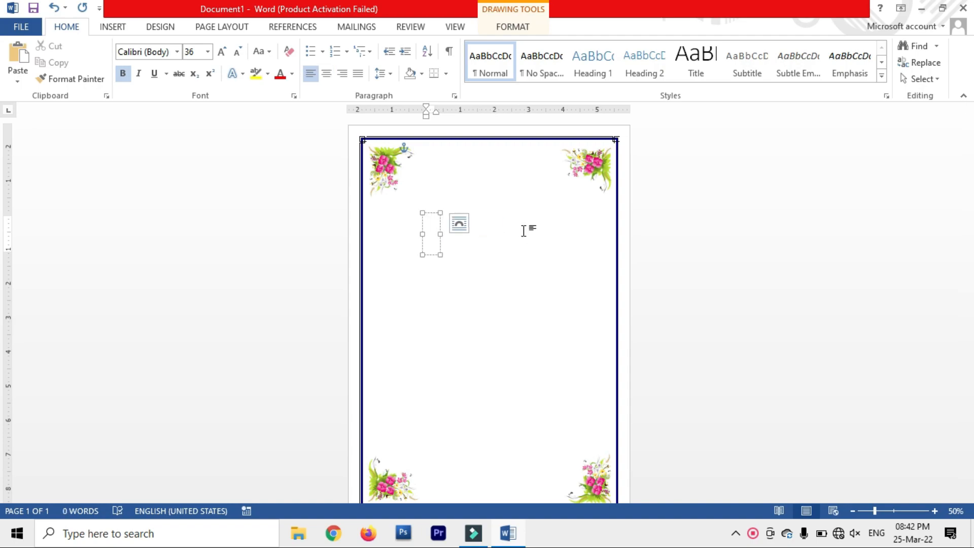
type("DR")
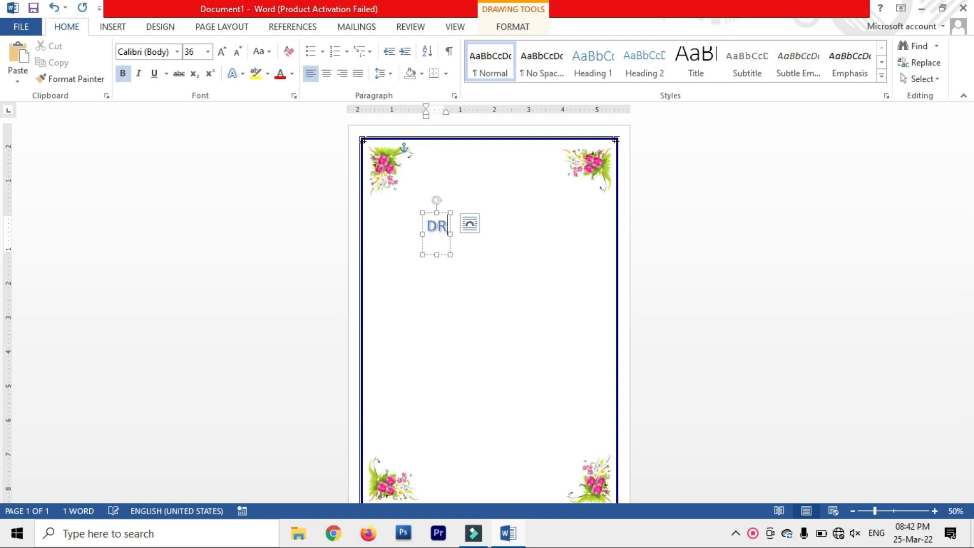
type("ISHTI")
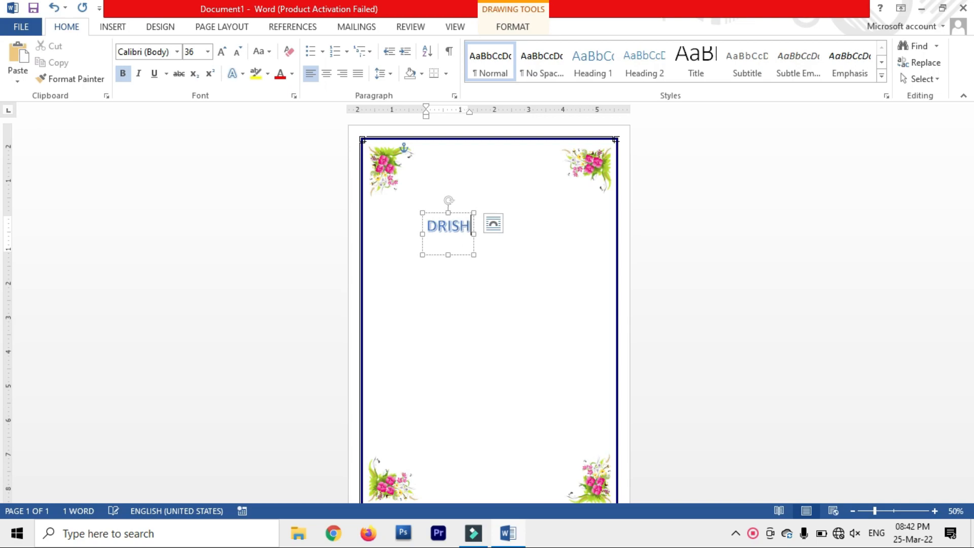
type("OMPUT")
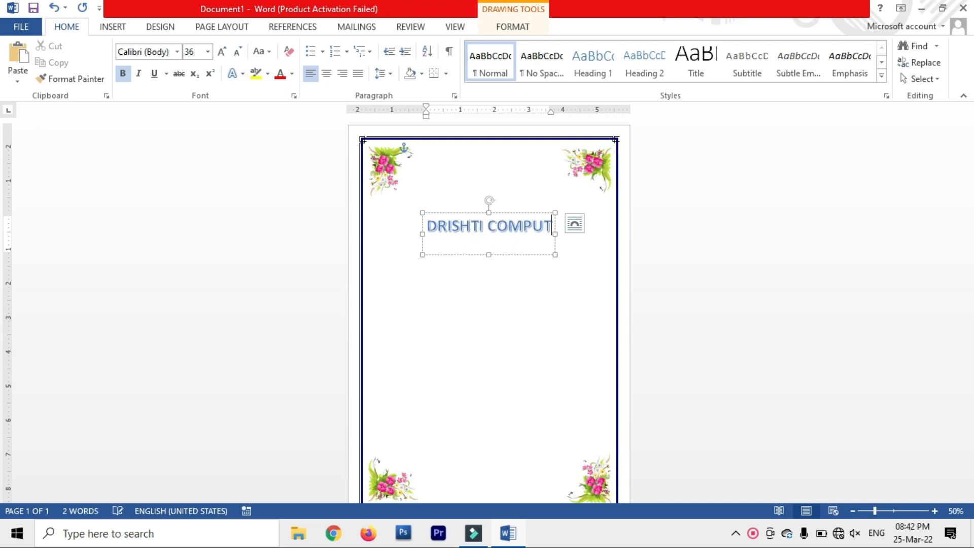
type("ER")
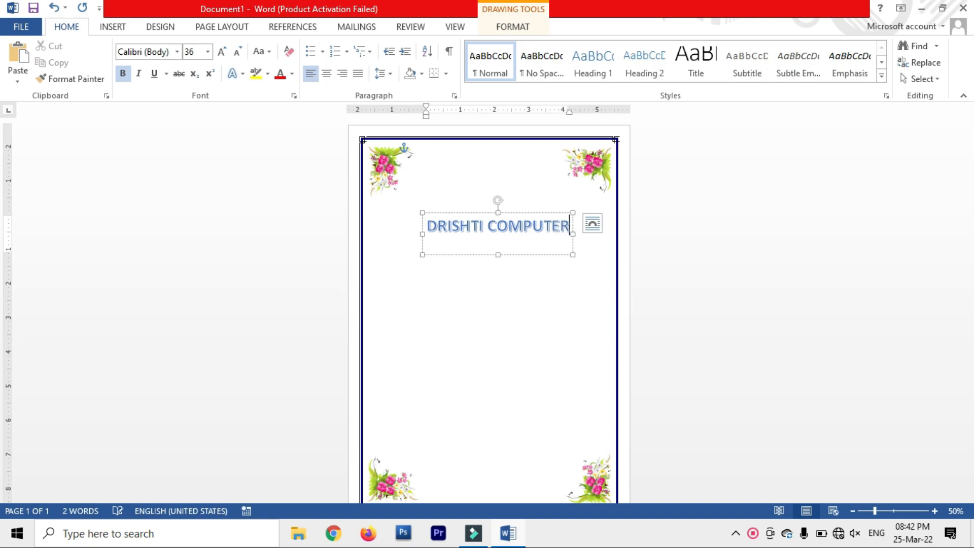
type(" INS")
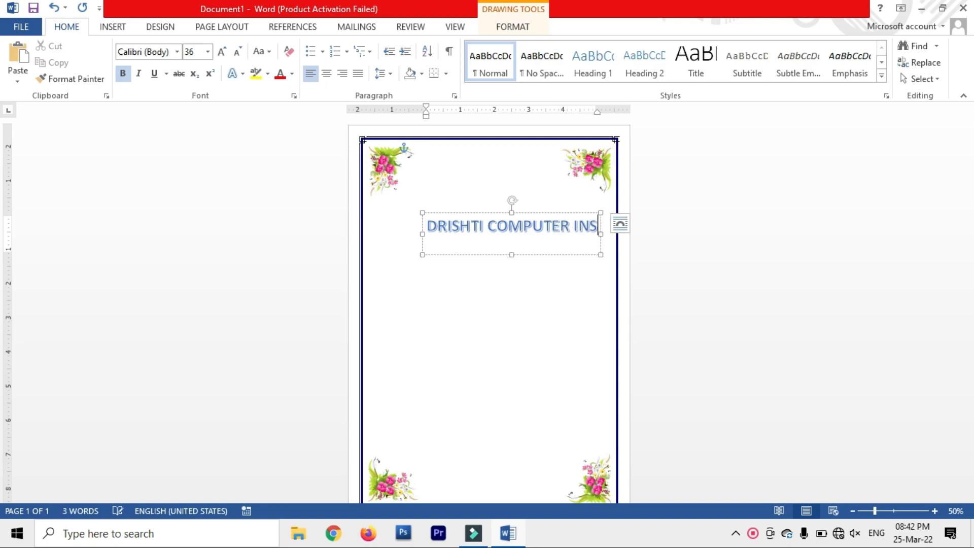
type("TITU")
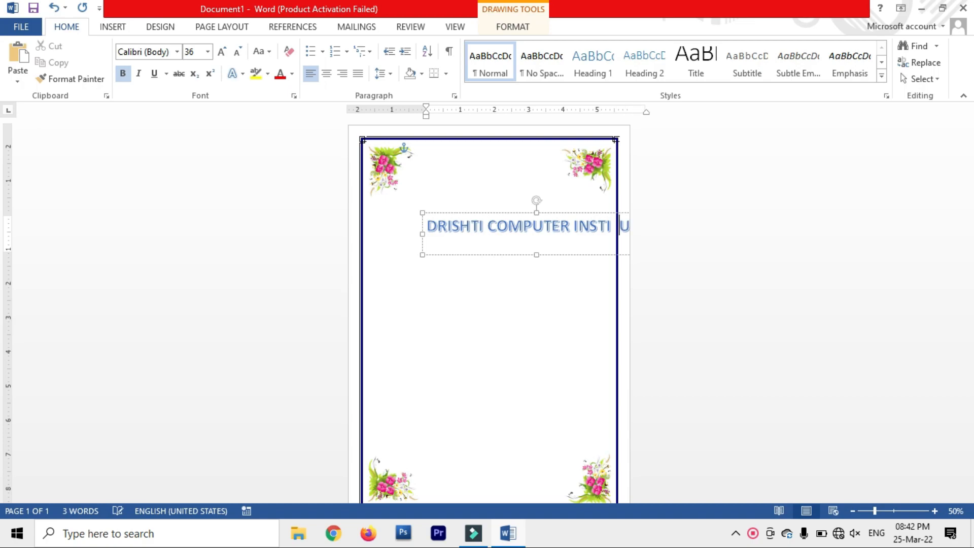
type(" T")
key("BackSpace")
key("BackSpace")
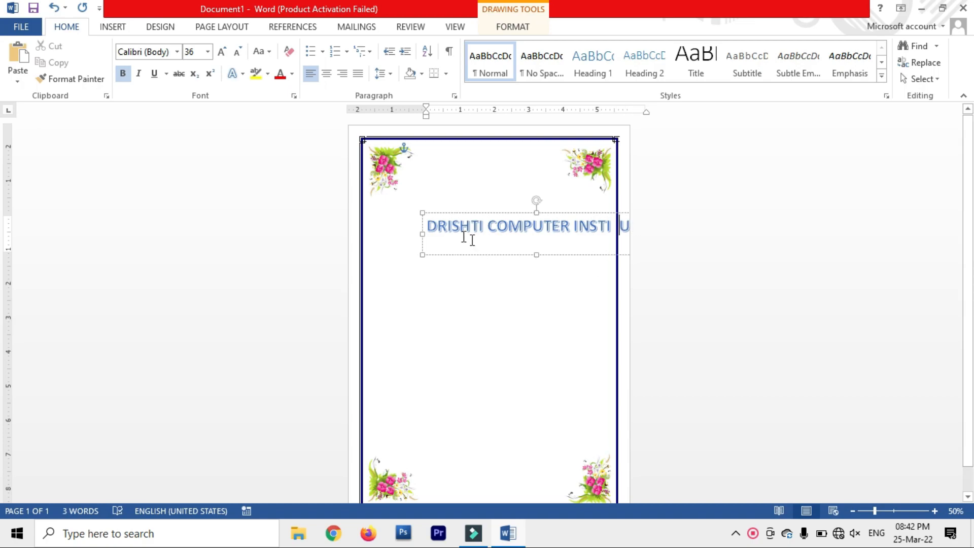
left_click_drag(422, 220, 381, 223)
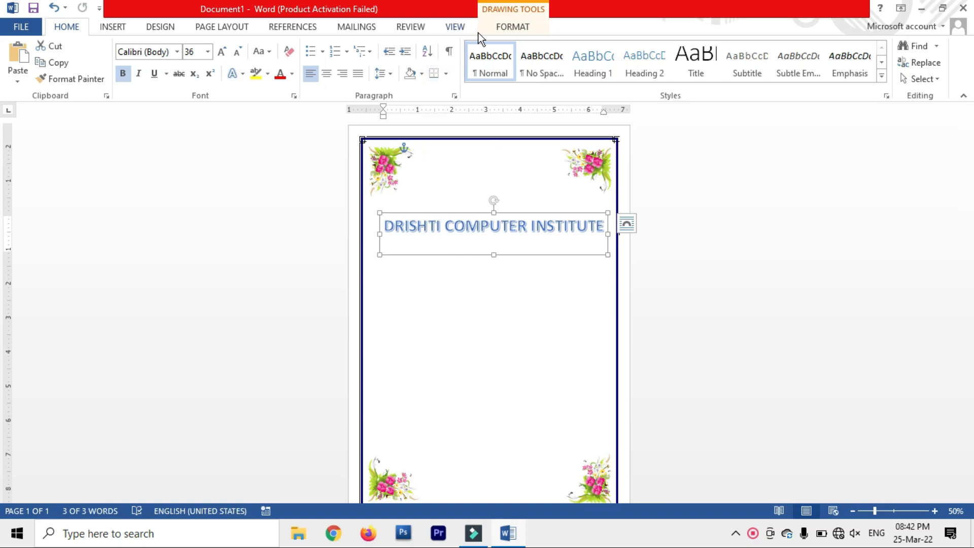
Step: Apply the Arch Up transform text effect to the WordArt title
left_click(504, 29)
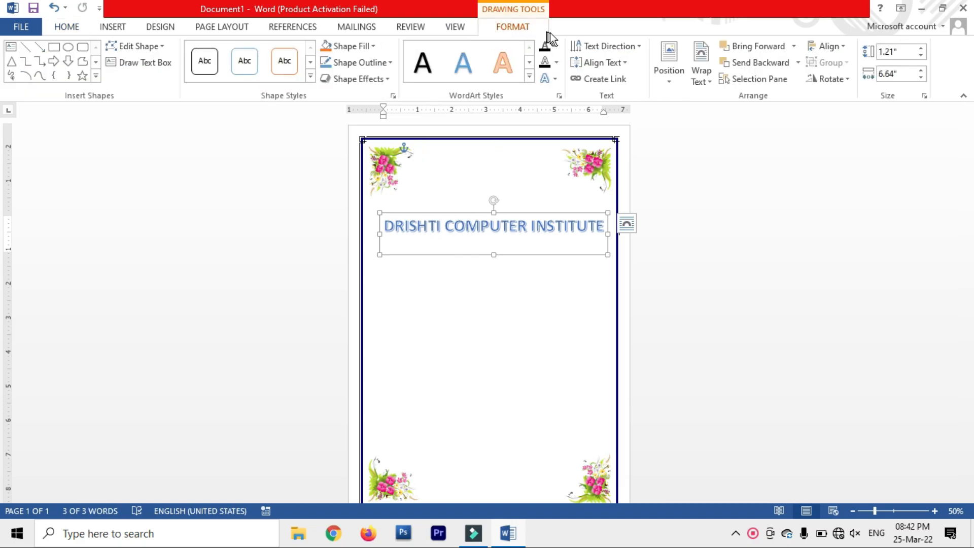
left_click(552, 84)
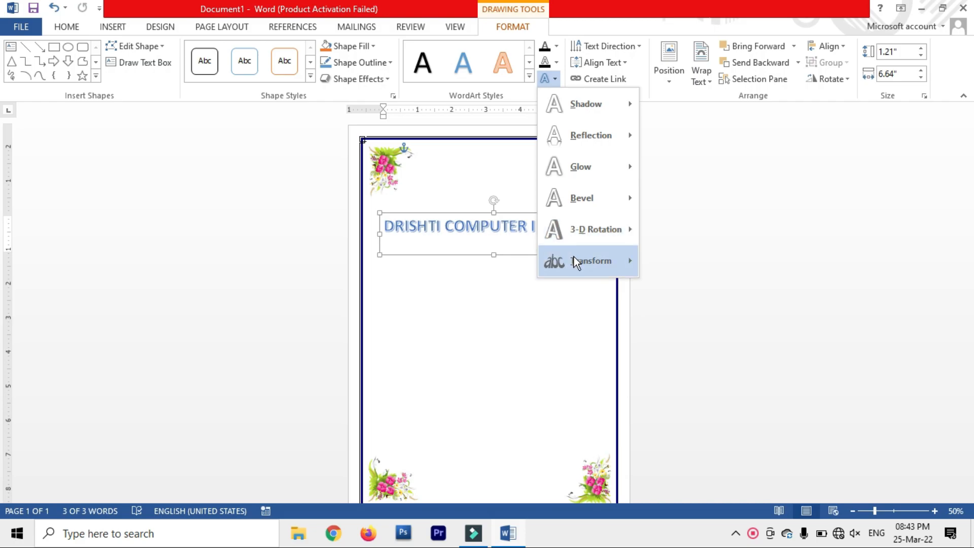
mouse_move(574, 256)
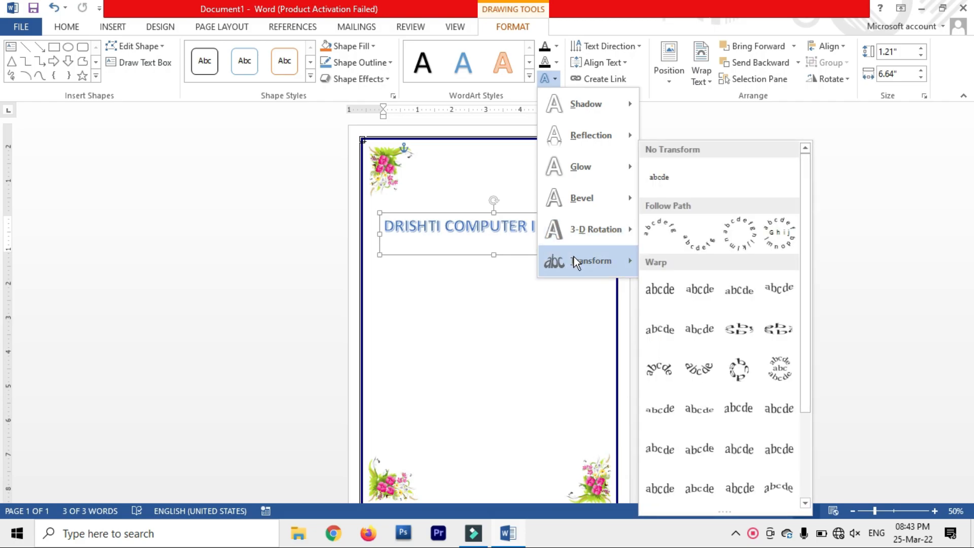
left_click(653, 241)
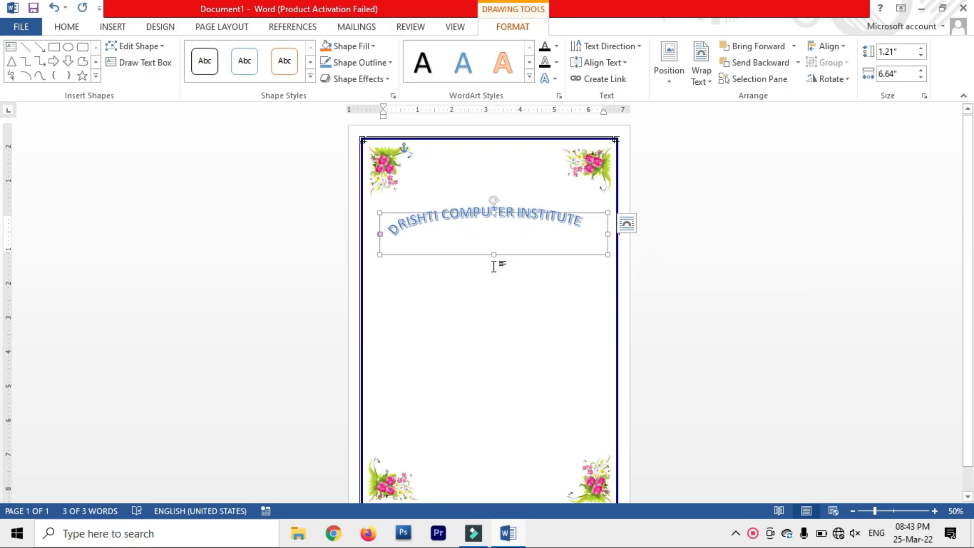
Step: Stretch the WordArt box taller to 4.63" by 6.64" and place the caret after INSTITUTE
left_click_drag(494, 255, 487, 371)
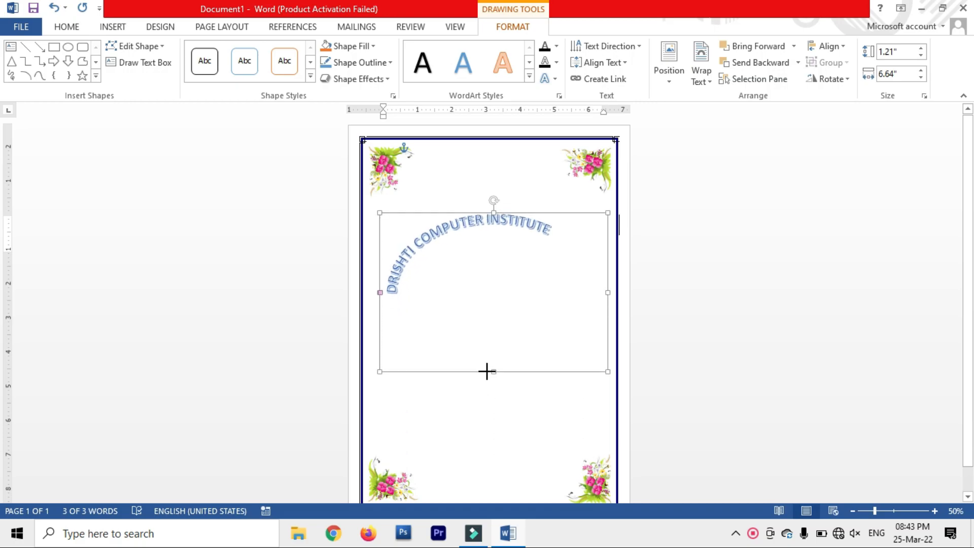
left_click(566, 238)
left_click(602, 228)
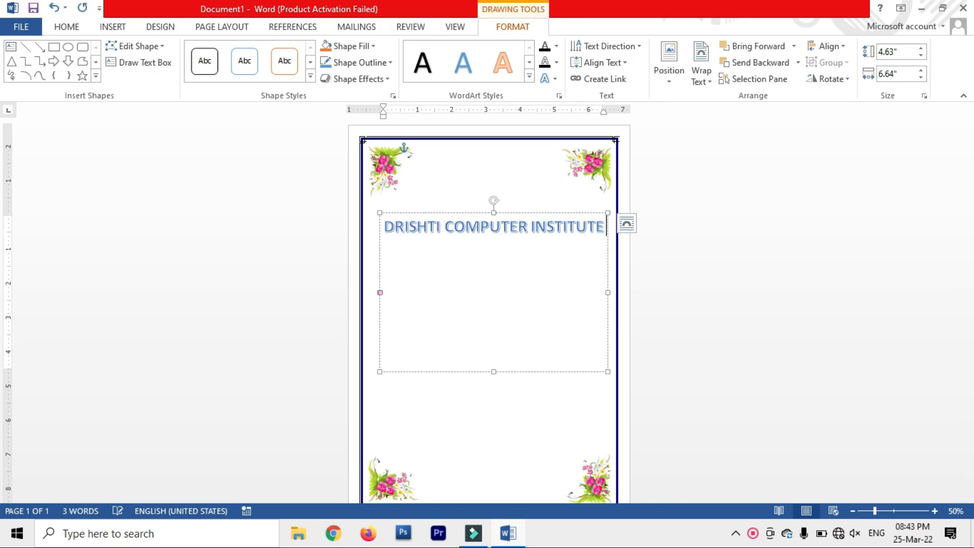
Step: Add 'TAKHATPUR' on a new line after INSTITUTE and nudge the arched title slightly left
key("Return")
type("TAK")
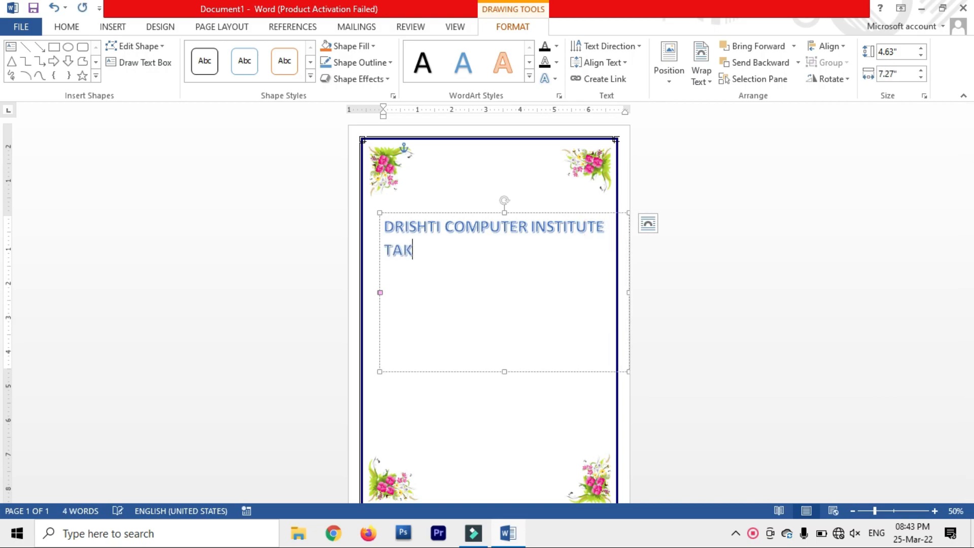
type("HATPUR")
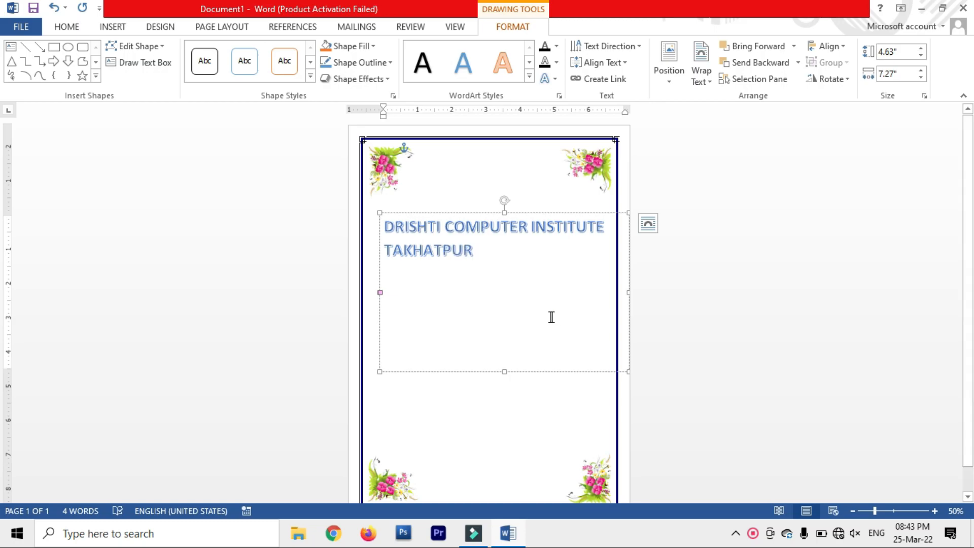
left_click(530, 417)
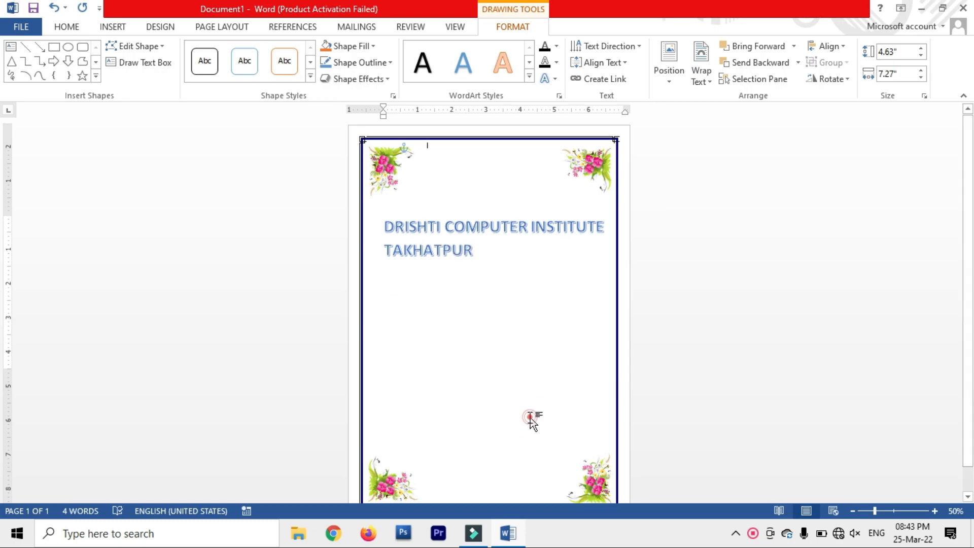
left_click(488, 233)
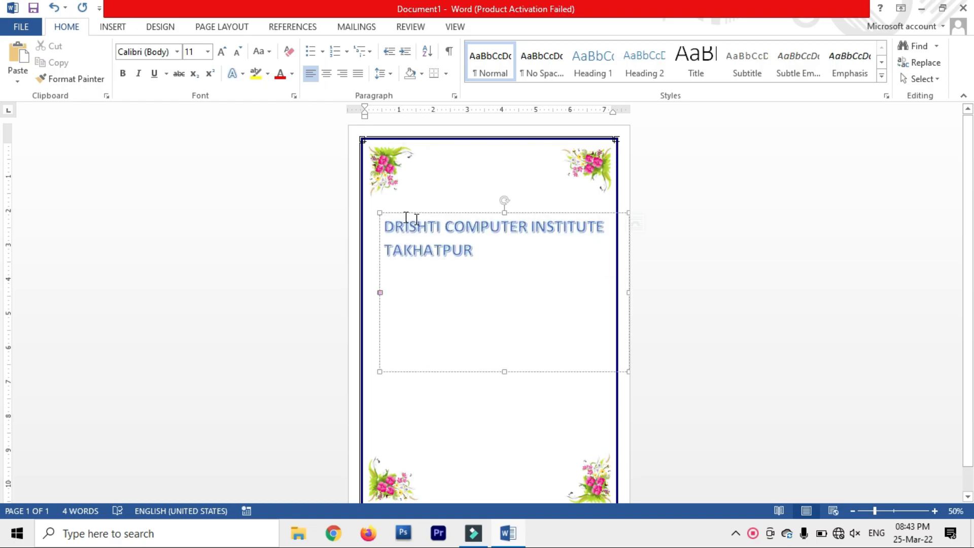
left_click_drag(383, 213, 371, 214)
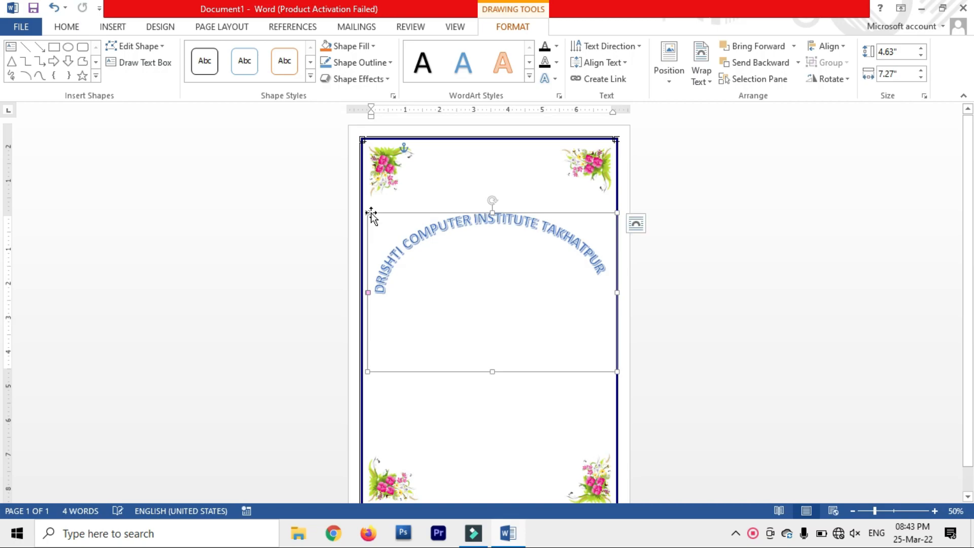
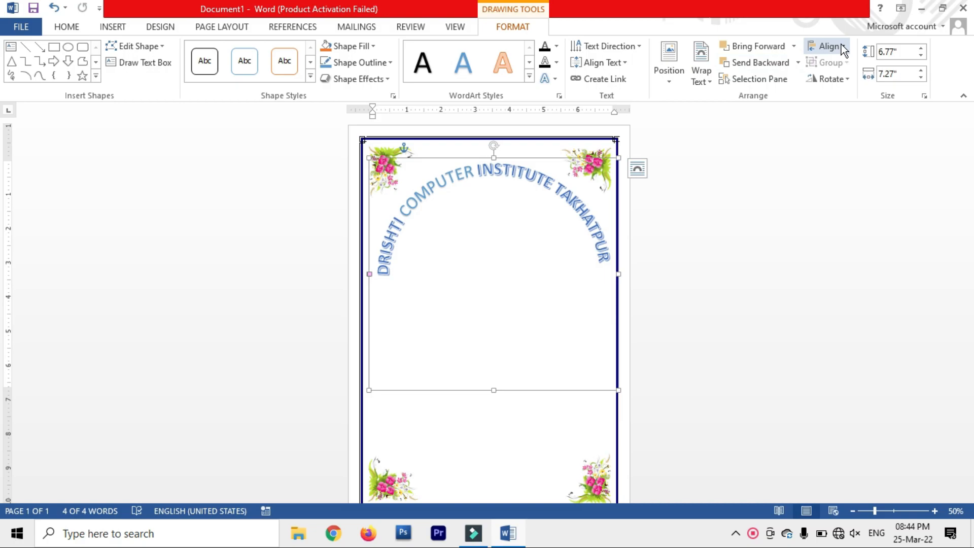
Step: Centre the arched WordArt title horizontally on the page with Align Center
left_click(842, 48)
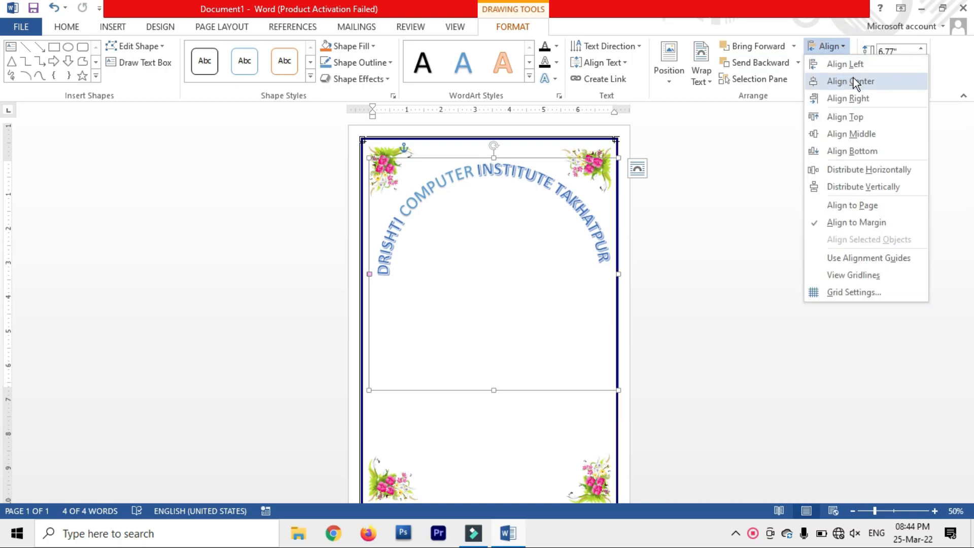
left_click(882, 86)
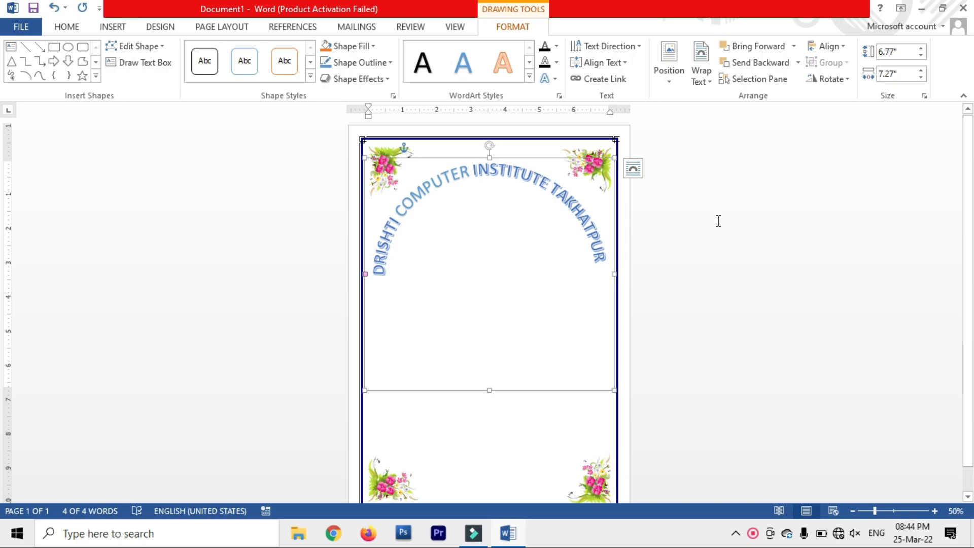
left_click(737, 220)
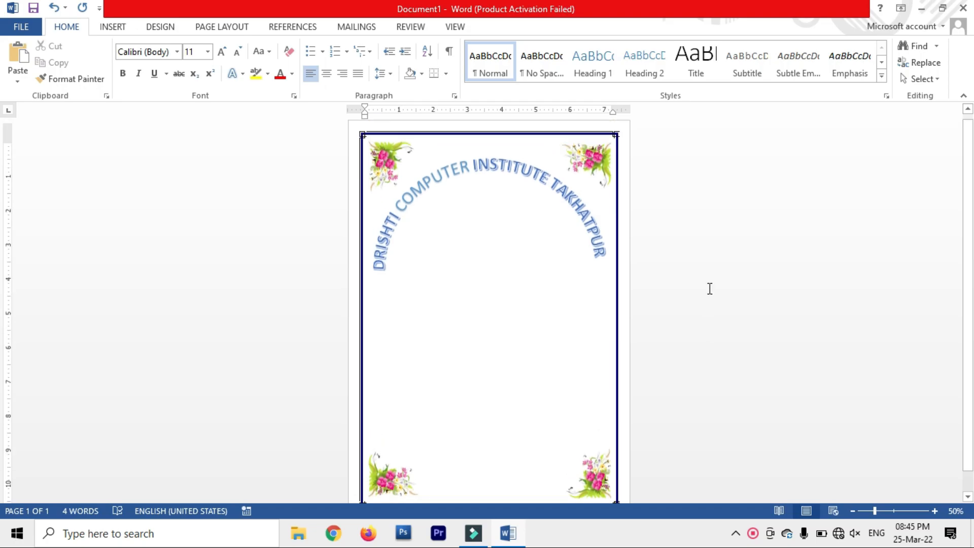
Step: Draw a ribbon banner shape from Stars and Banners just below the arched title
left_click(119, 29)
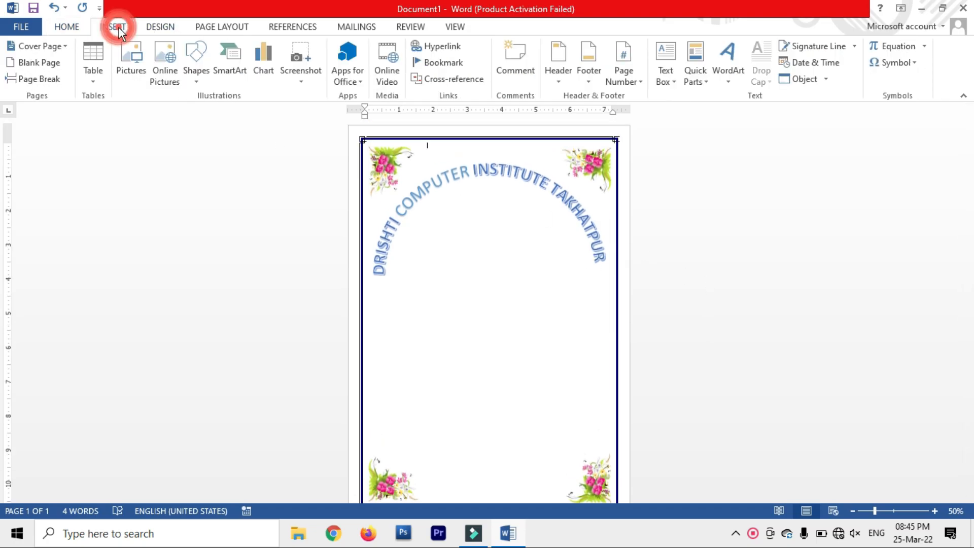
left_click(202, 74)
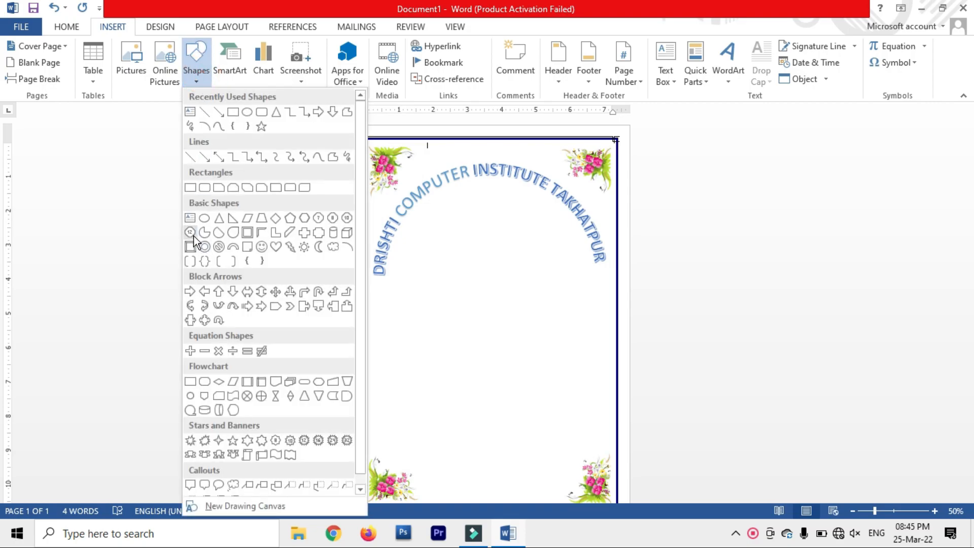
left_click(202, 458)
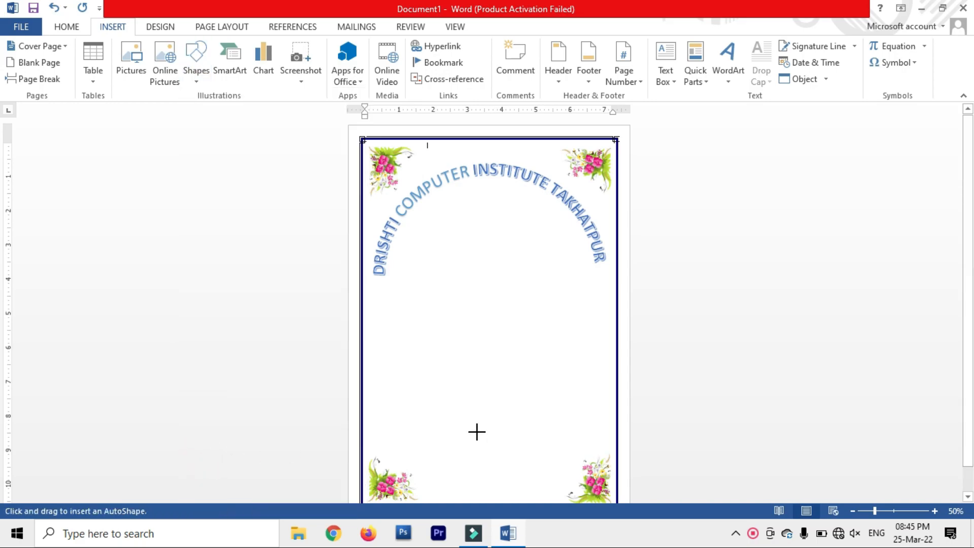
mouse_move(433, 235)
left_mouse_down()
mouse_move(542, 267)
mouse_move(547, 259)
left_mouse_up()
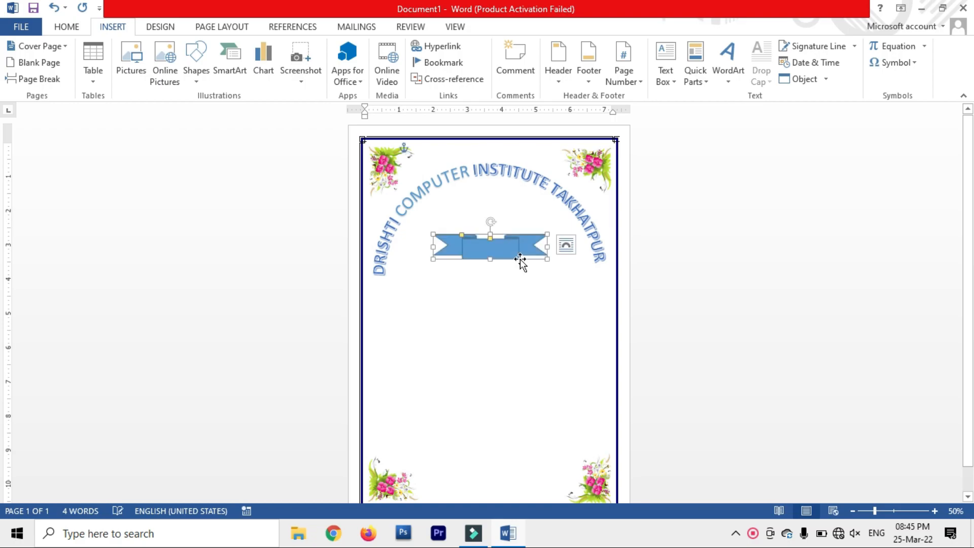
Step: Centre the ribbon banner horizontally on the page
left_click(839, 48)
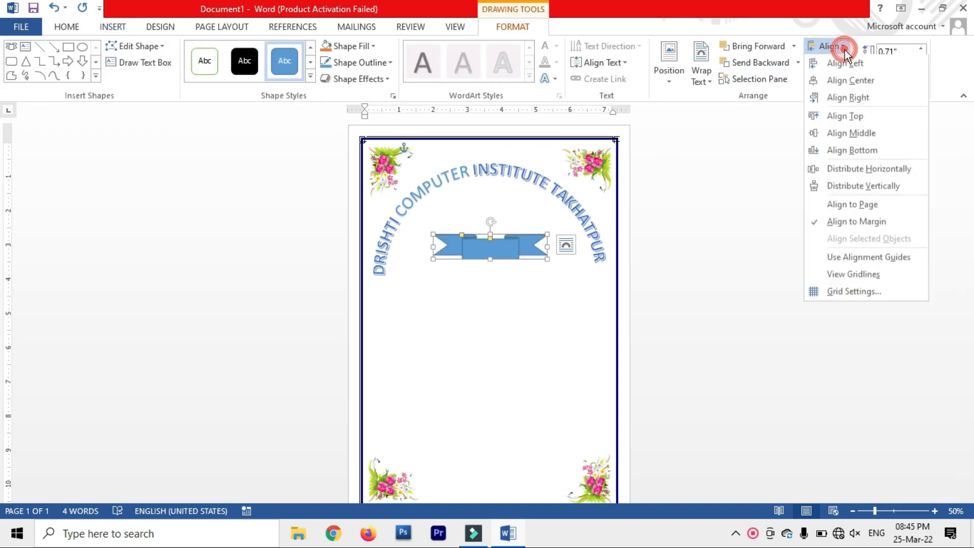
left_click(857, 80)
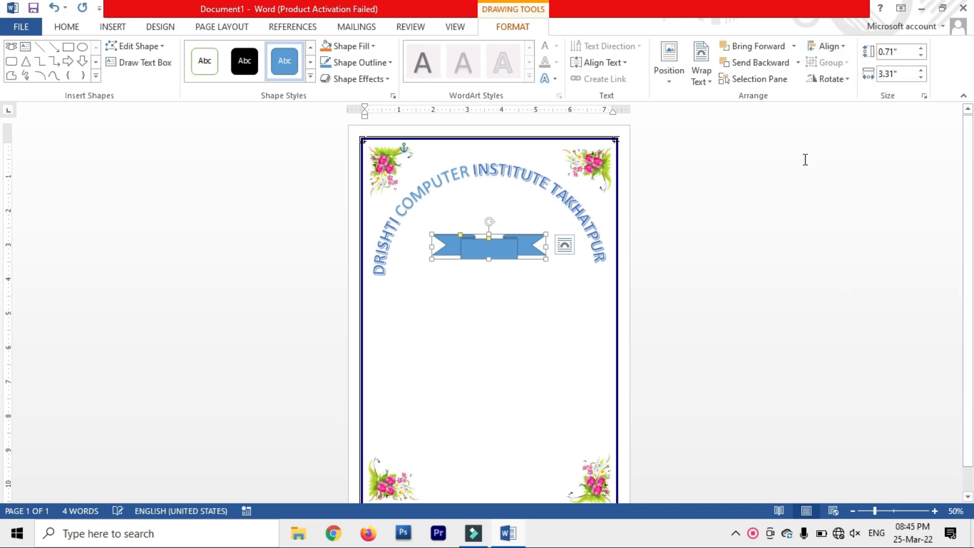
right_click(512, 250)
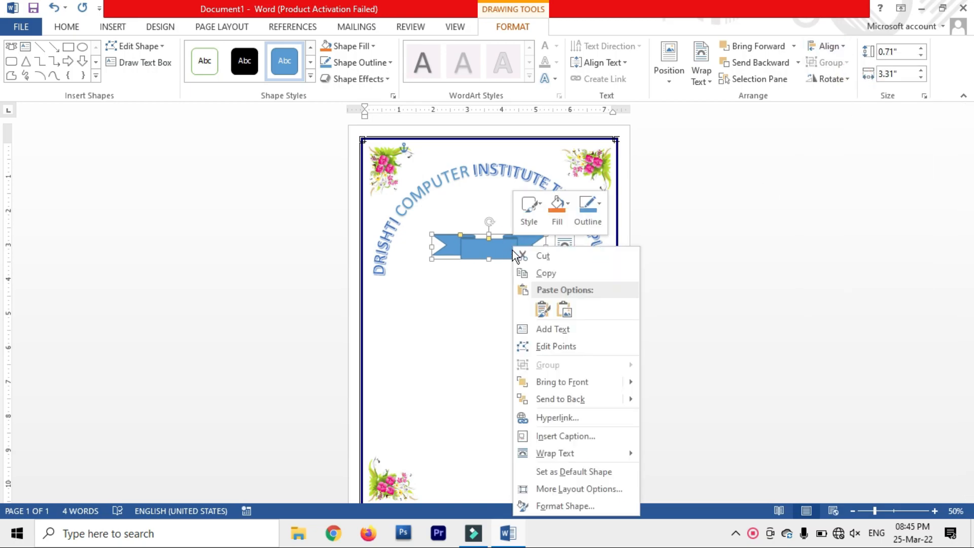
Step: Add the text 2021-22 inside the ribbon banner
left_click(535, 325)
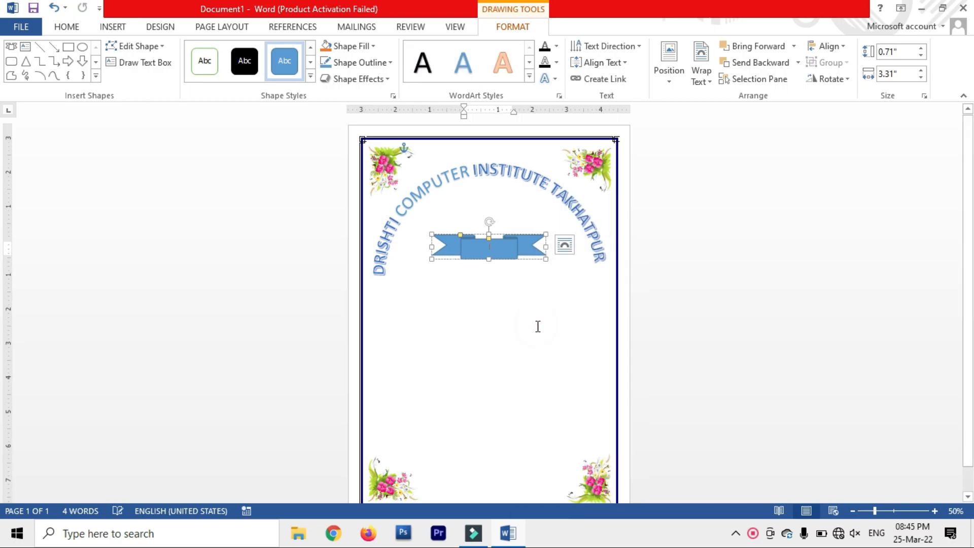
type("2021-22")
left_click_drag(512, 246, 475, 246)
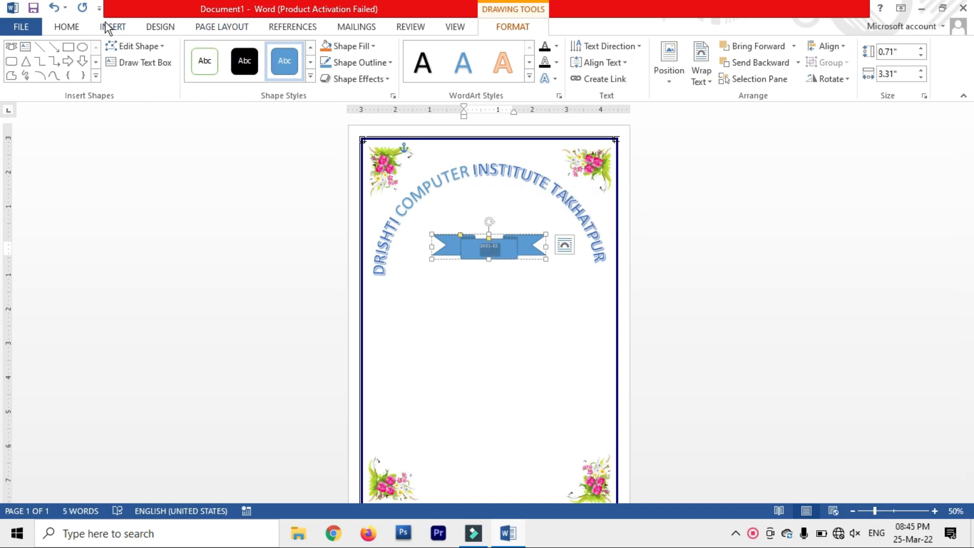
Step: Format the 2021-22 year text as bold, 28-point type
left_click(67, 27)
left_click(223, 53)
left_click(223, 52)
double_click(223, 52)
left_click(223, 52)
double_click(223, 52)
left_click(223, 52)
double_click(223, 52)
double_click(225, 57)
left_click(237, 53)
double_click(237, 53)
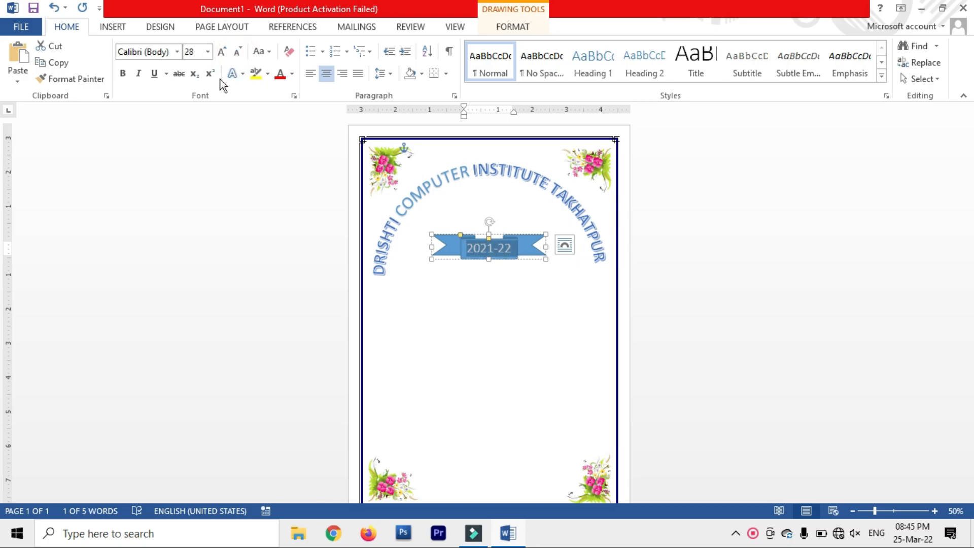
left_click(124, 74)
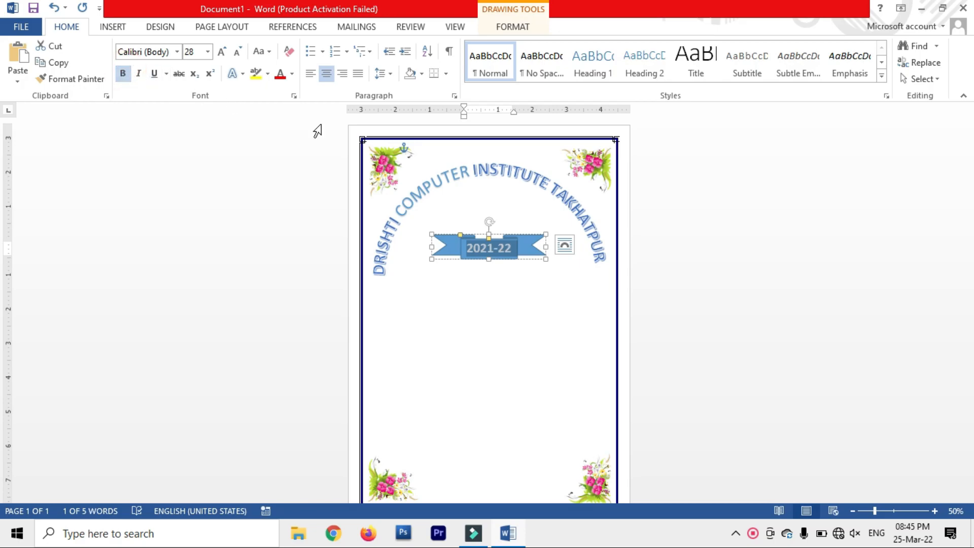
left_click(551, 297)
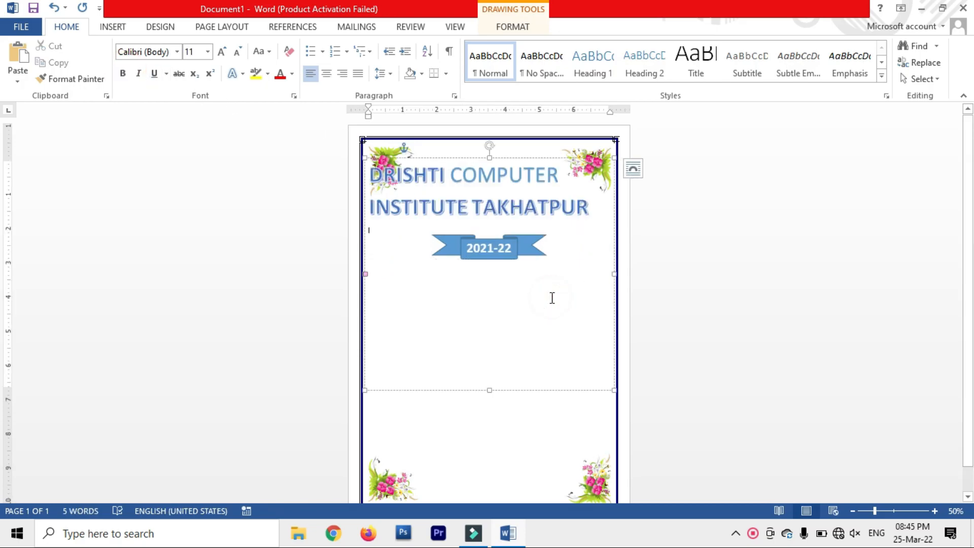
left_click(541, 433)
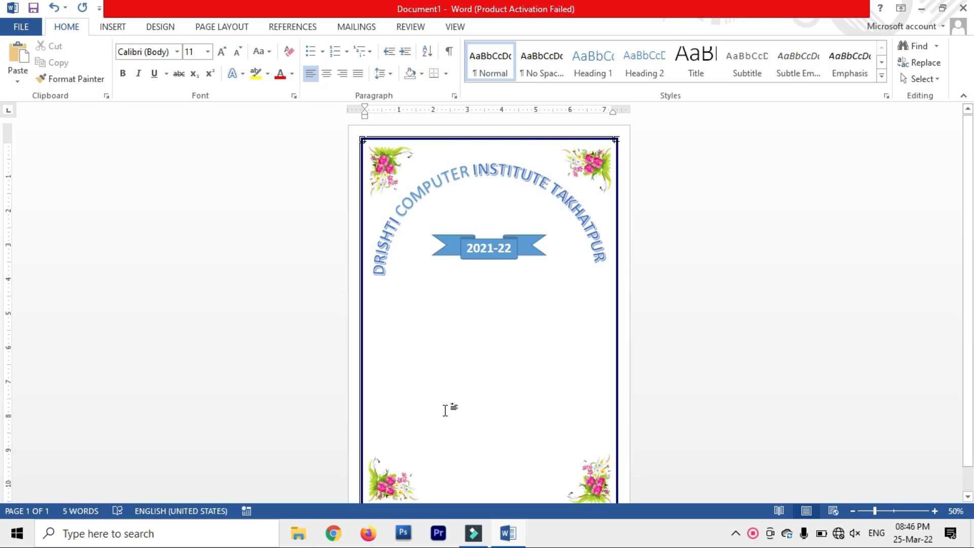
Step: Draw a text box below the year banner and type ASSINGMENT into it
left_click(104, 23)
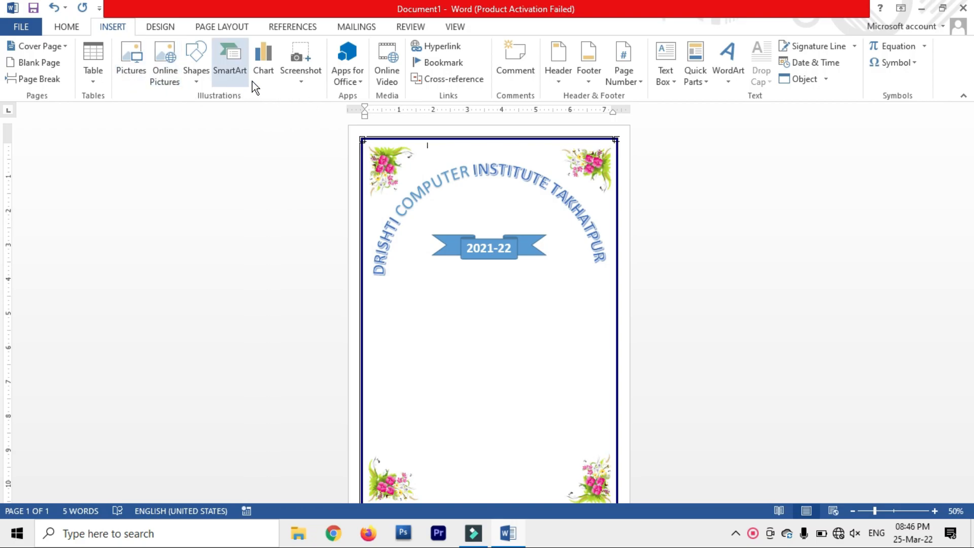
left_click(207, 74)
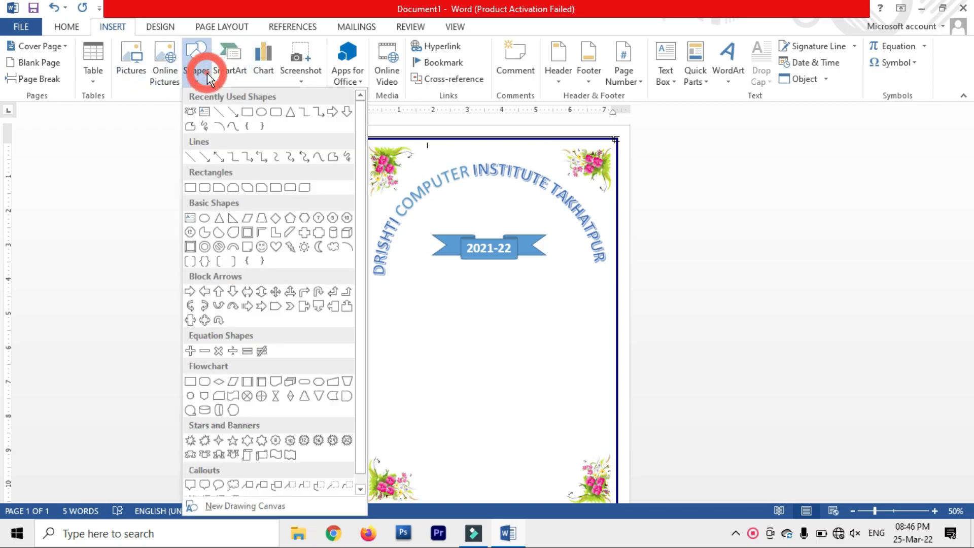
left_click(205, 111)
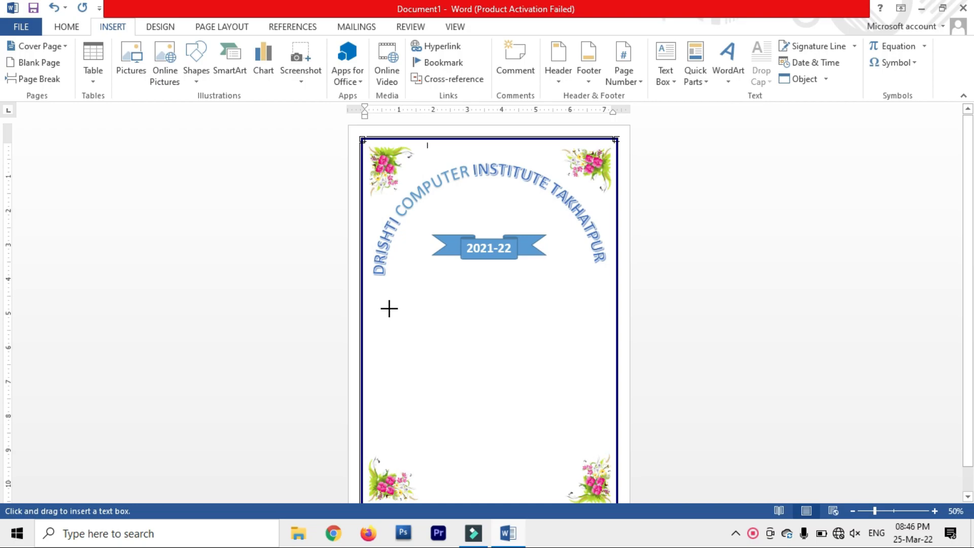
mouse_move(373, 293)
left_mouse_down()
mouse_move(457, 325)
mouse_move(615, 354)
mouse_move(592, 356)
mouse_move(602, 355)
left_mouse_up()
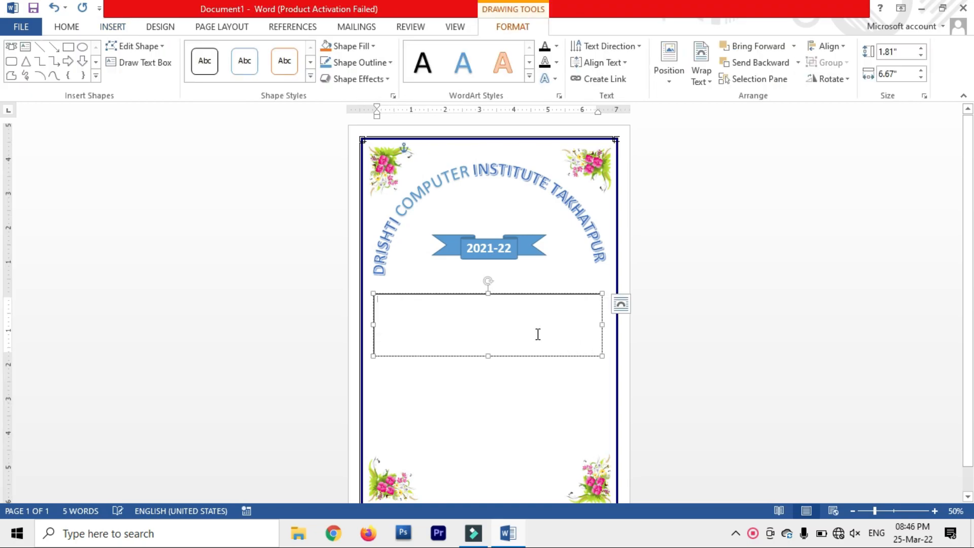
type("A")
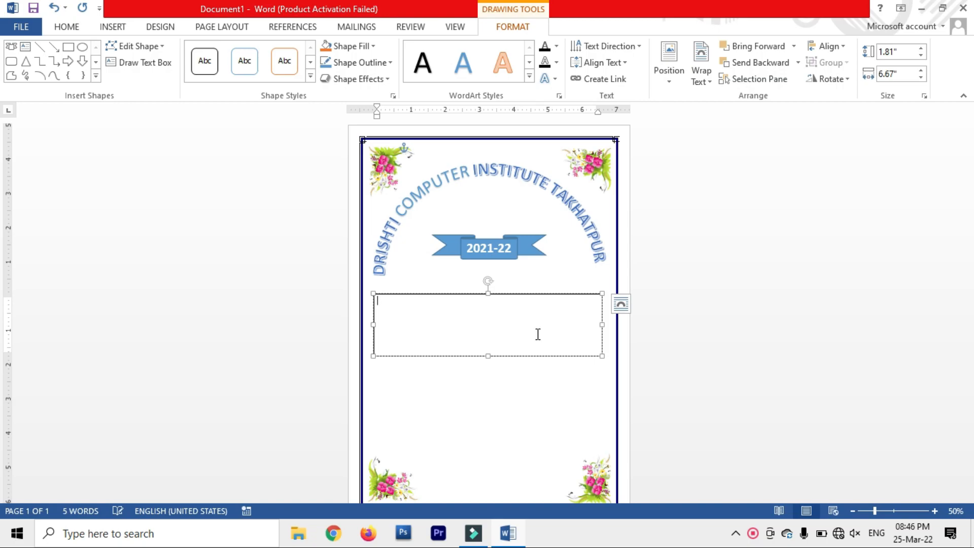
type("SSINGMENT")
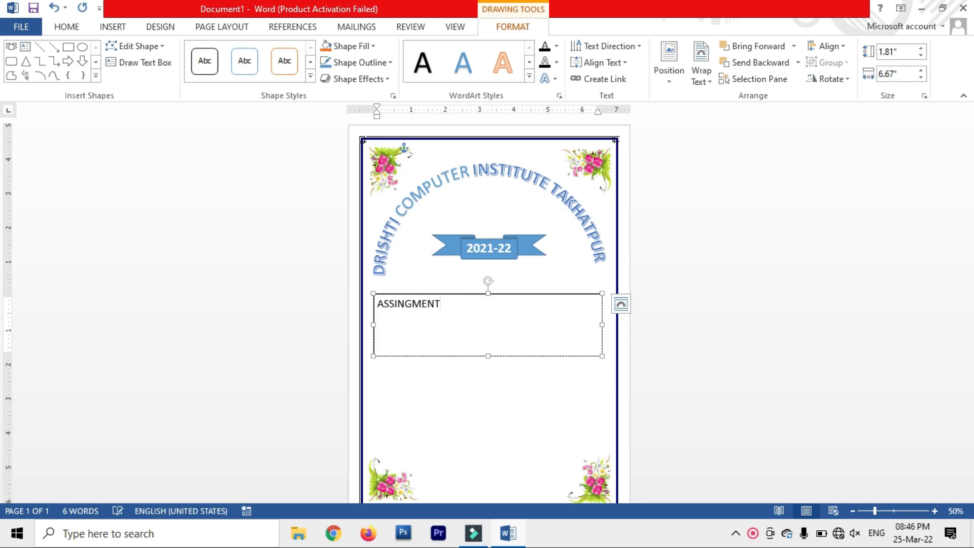
Step: Enlarge ASSINGMENT to 80 pt, widen its box, and centre the text
left_click_drag(475, 314, 355, 313)
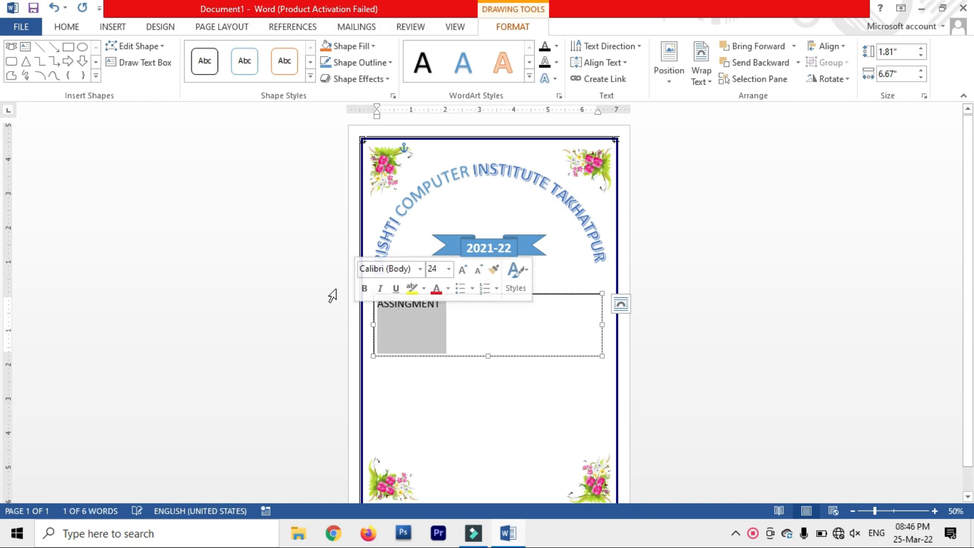
left_click(69, 27)
left_click(217, 54)
left_click(218, 54)
left_click(217, 54)
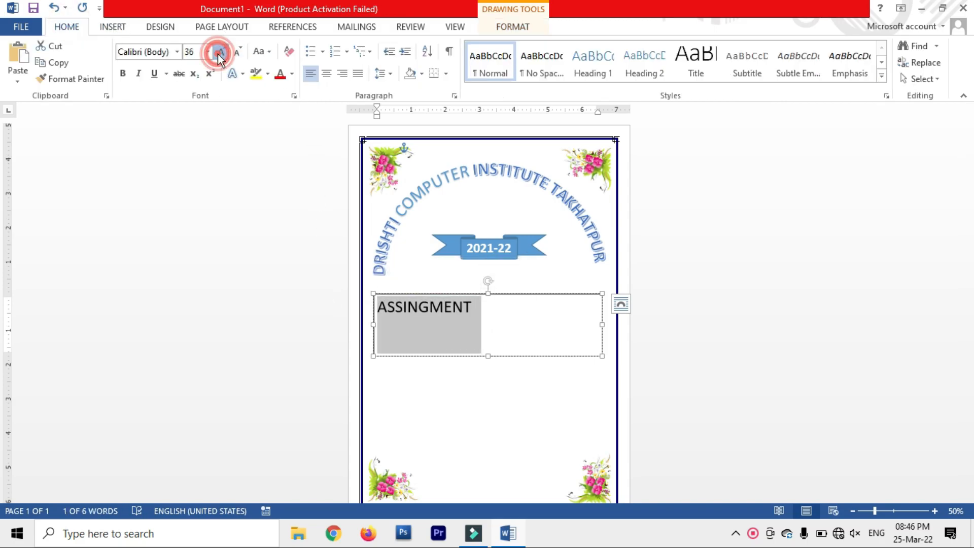
left_click(217, 54)
left_click(217, 54)
left_click(218, 53)
left_click(218, 55)
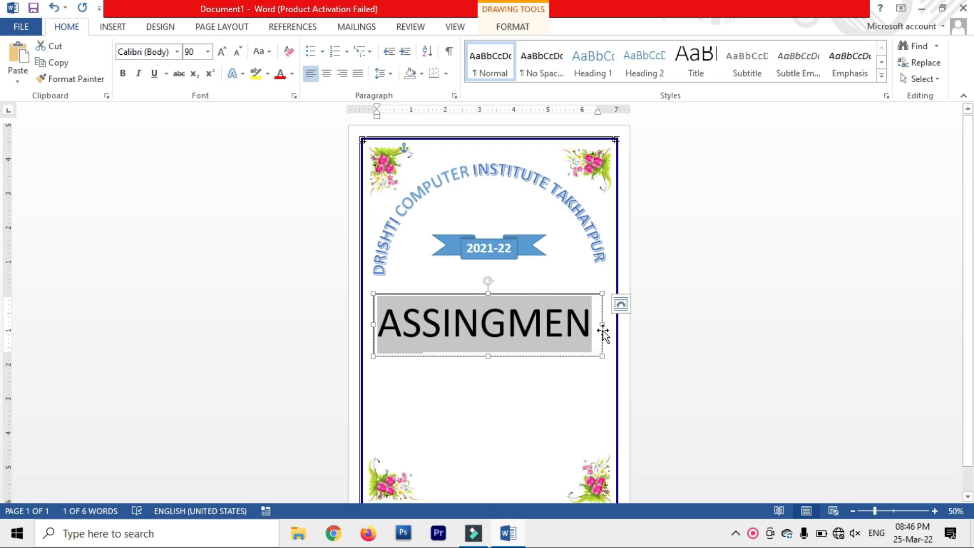
left_click_drag(602, 330, 610, 324)
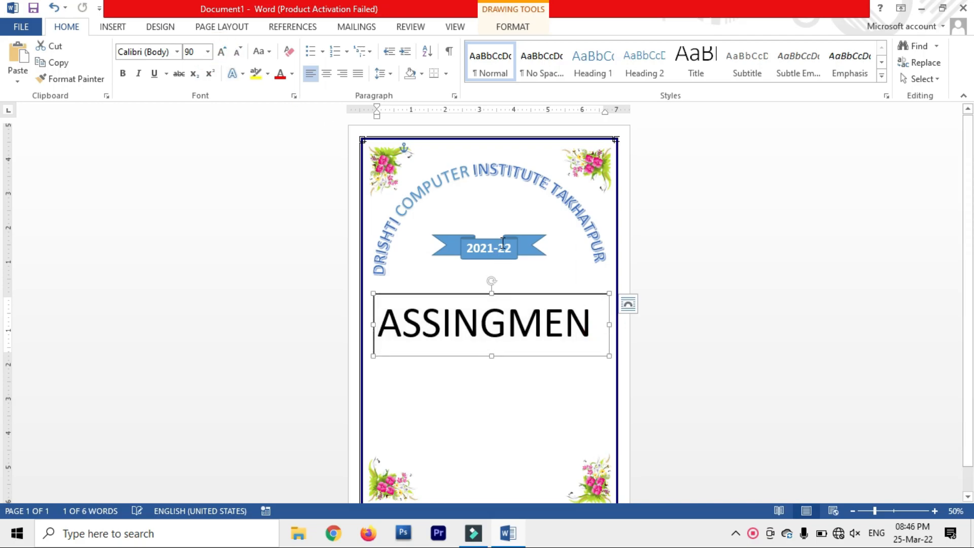
left_click(237, 52)
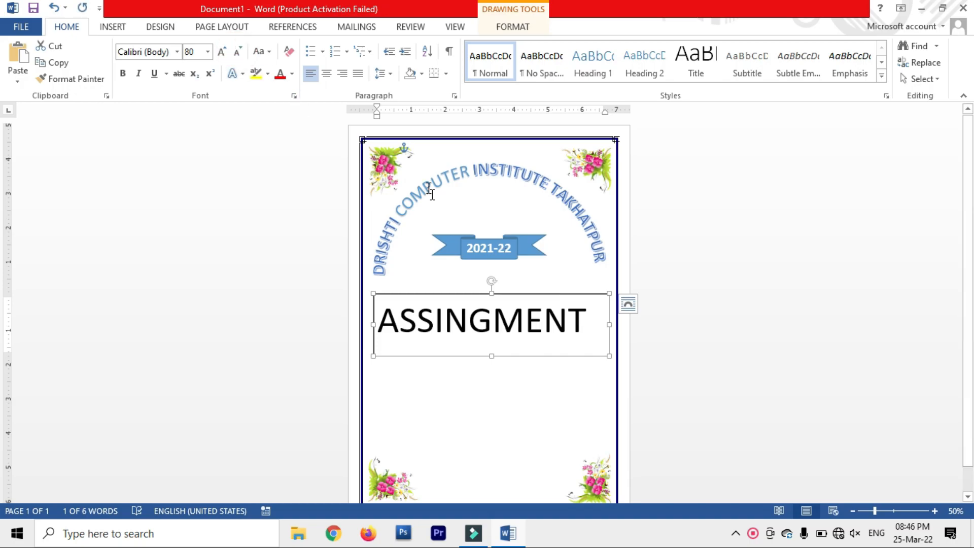
left_click_drag(587, 322, 359, 287)
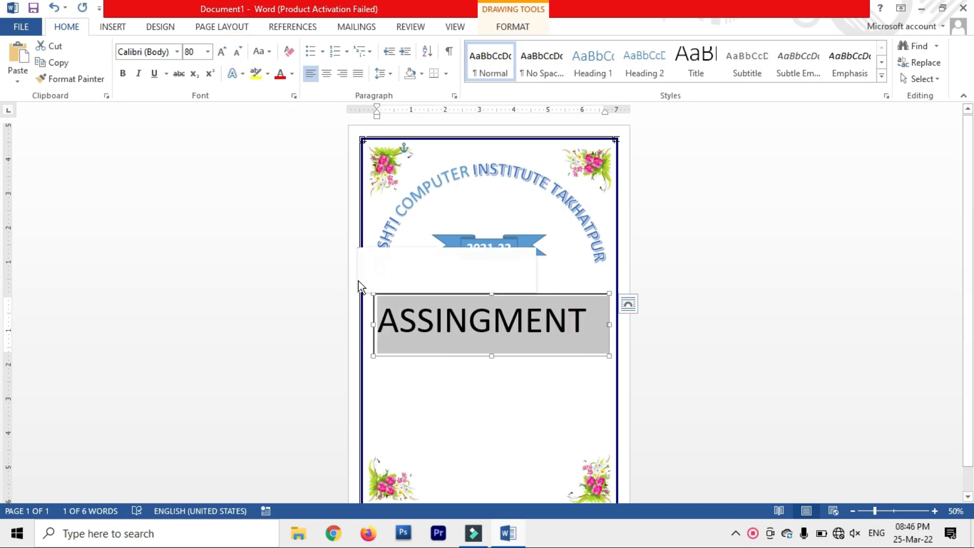
left_click(326, 73)
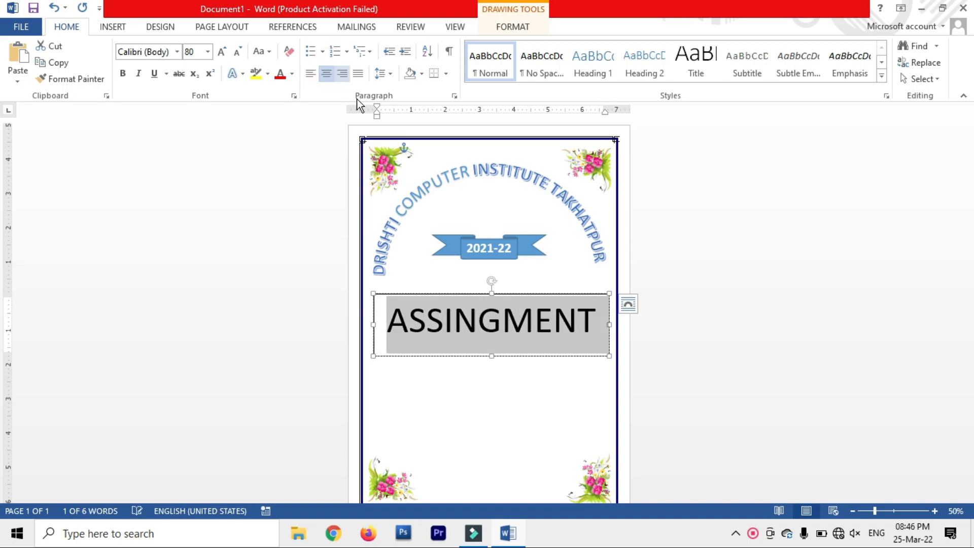
left_click(538, 276)
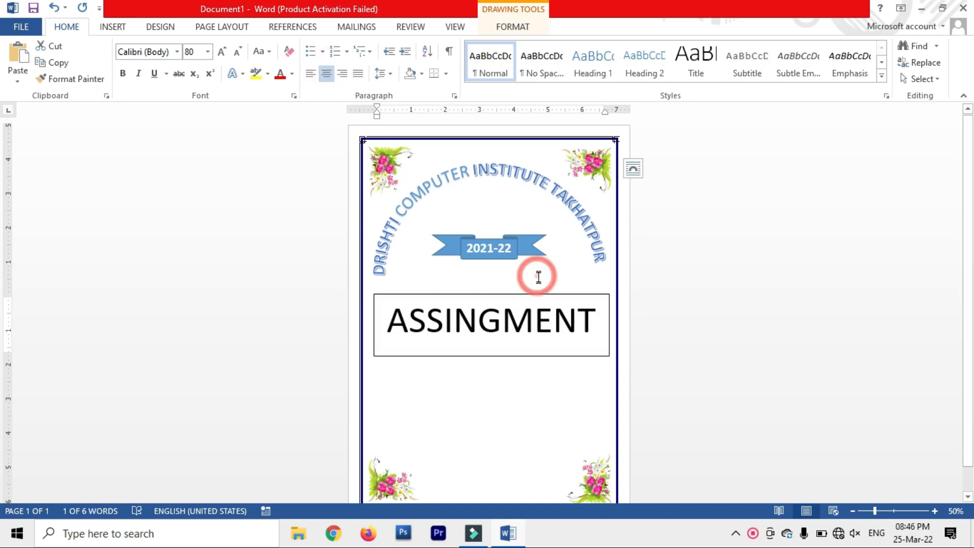
Step: Remove the box outline and apply the Fill - Blue, Accent 1, Shadow WordArt style
left_click(536, 327)
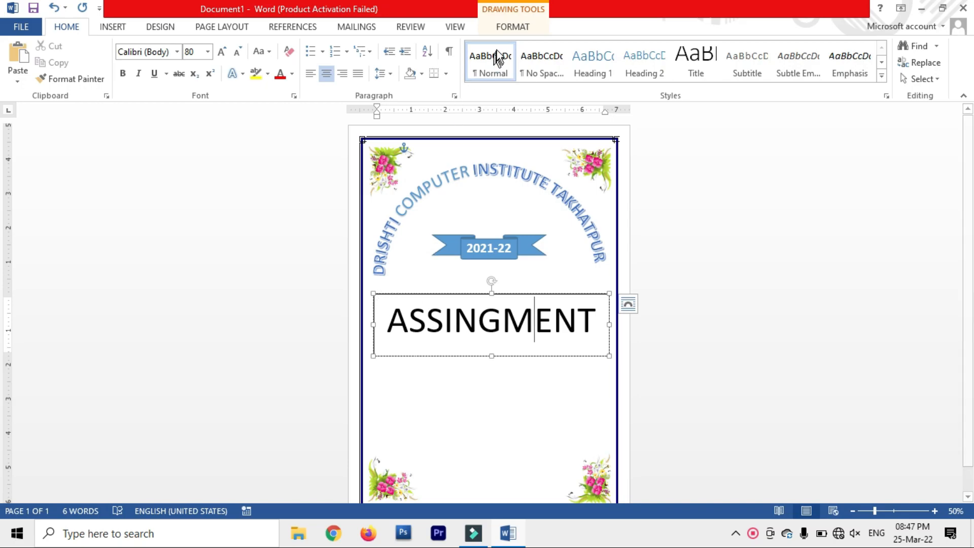
left_click(513, 28)
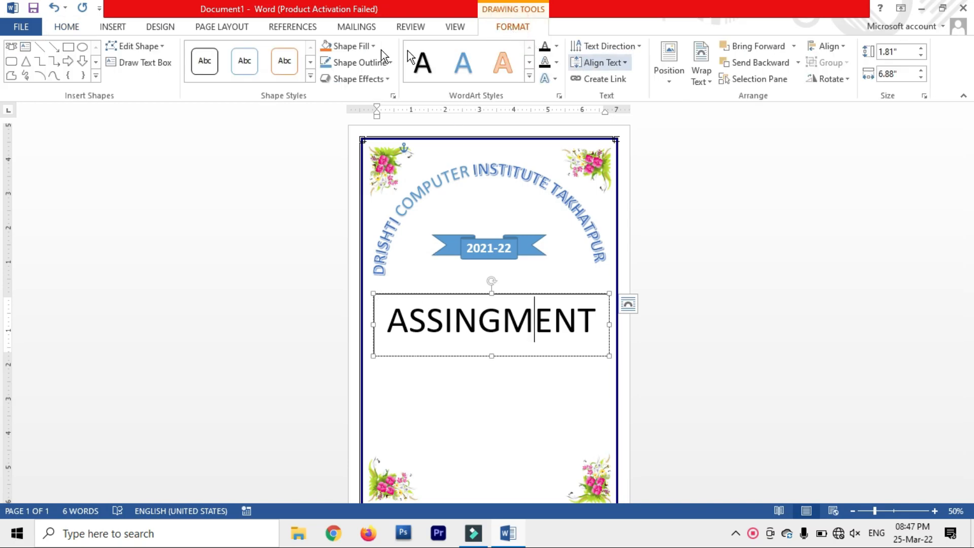
left_click(390, 63)
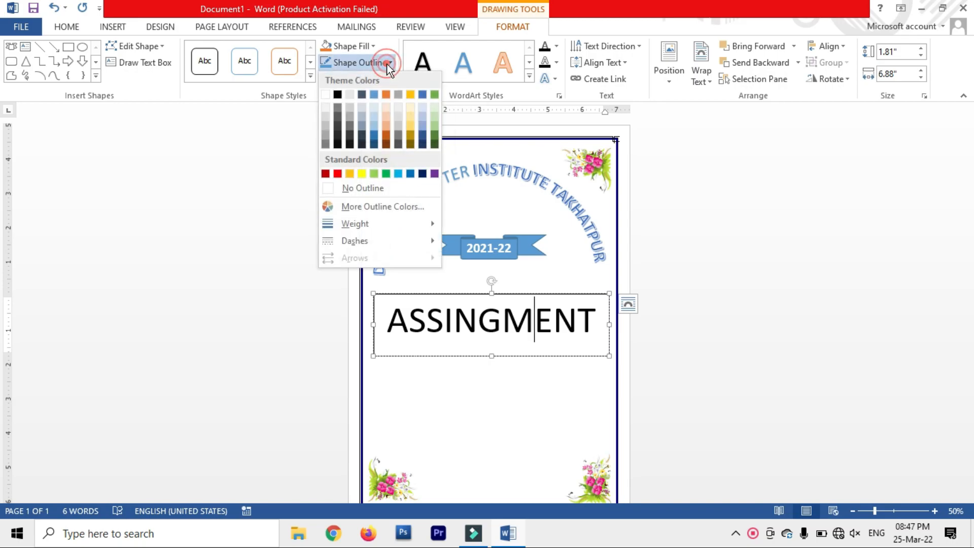
left_click(380, 188)
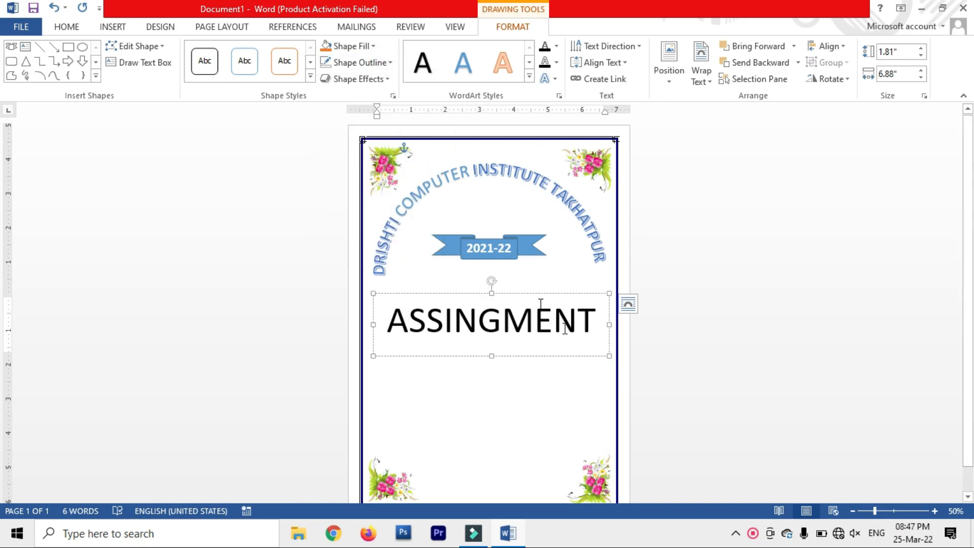
left_click_drag(592, 336, 386, 332)
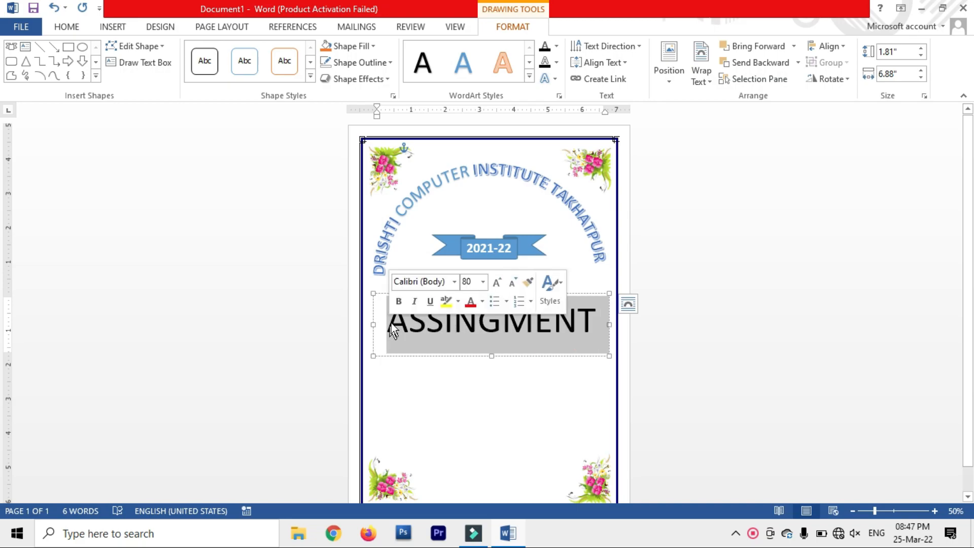
left_click(461, 64)
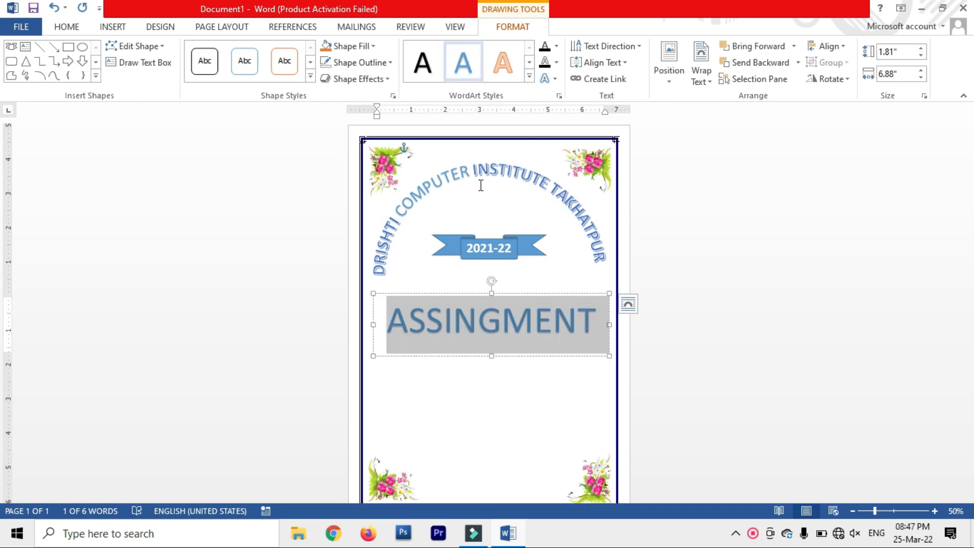
left_click(504, 410)
scroll(504, 409, "down", 1)
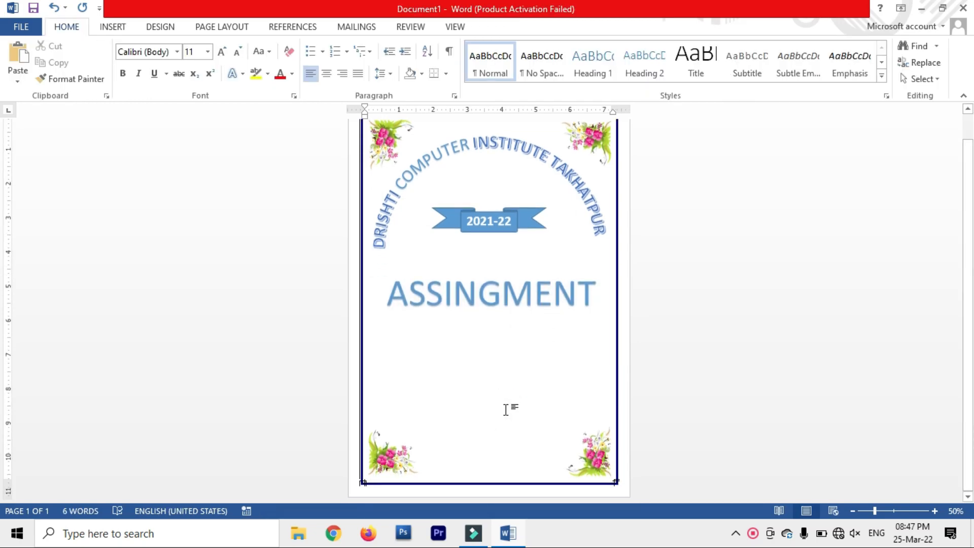
Step: Draw an empty 3.9" by 4.4" text box below the ASSINGMENT heading
left_click(114, 31)
left_click(199, 71)
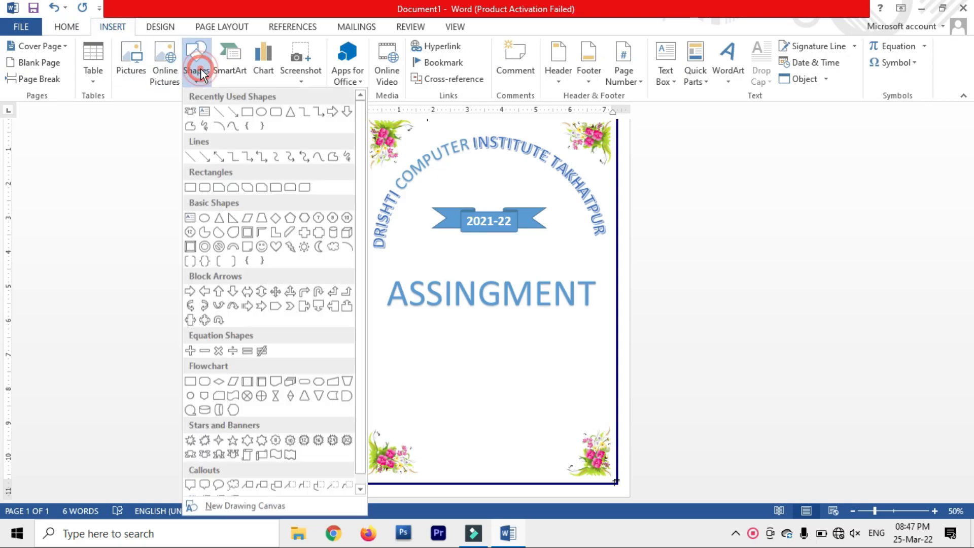
left_click(204, 111)
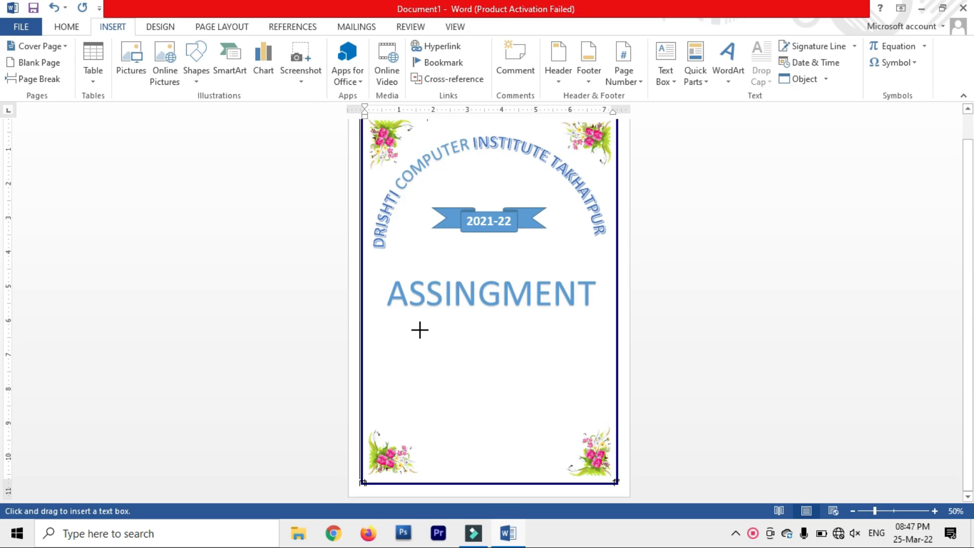
mouse_move(418, 329)
left_mouse_down()
mouse_move(571, 412)
mouse_move(568, 461)
left_mouse_up()
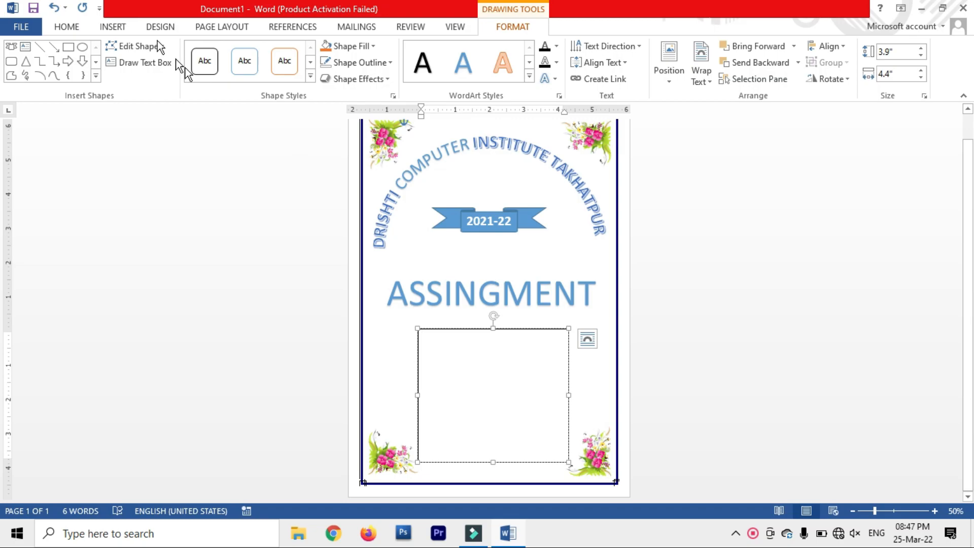
Step: Enlarge the font and type the NAME line with the student's name, then the F.NAME label
left_click(66, 26)
left_click(221, 51)
left_click(222, 52)
left_click(221, 52)
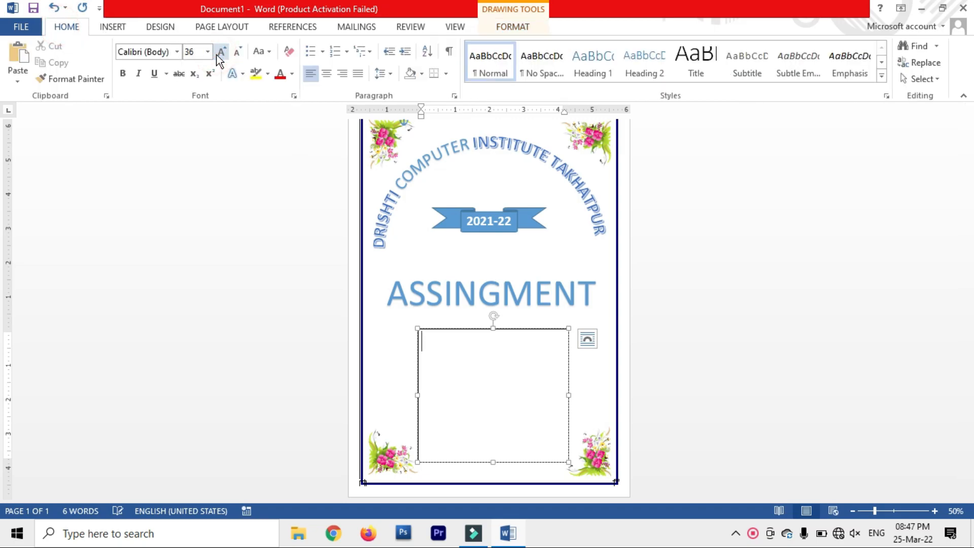
type("NAME :")
key("Tab")
type("PU")
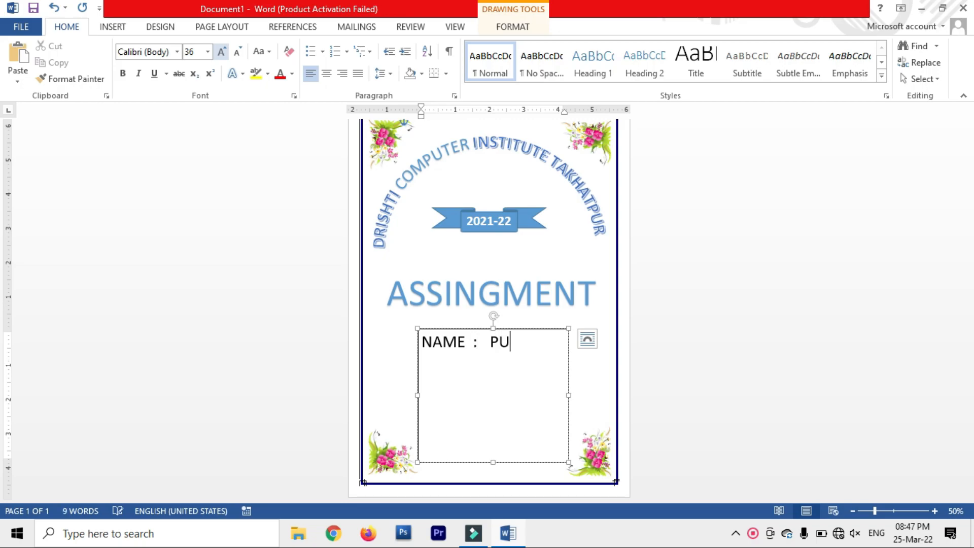
type("SHPA")
key("Return")
type("F.N")
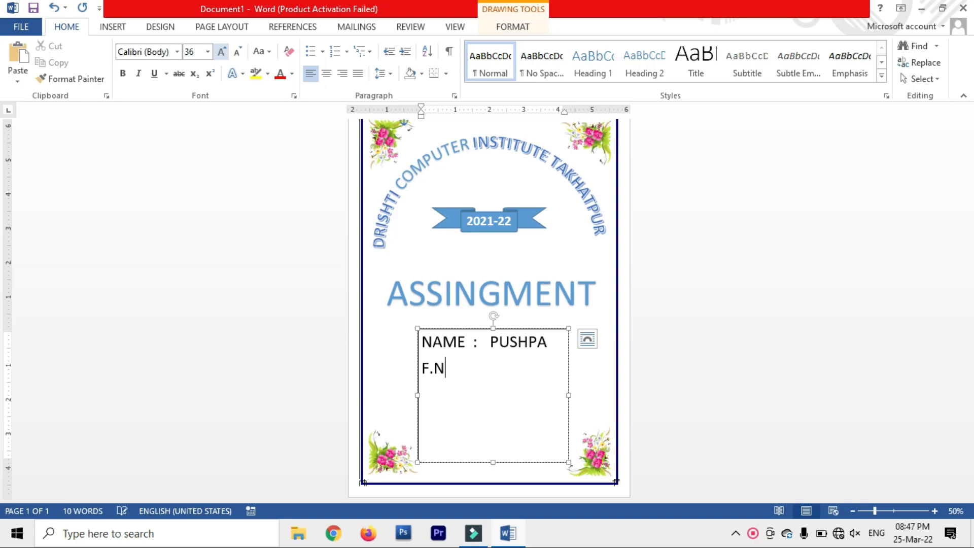
type("AME")
key("Tab")
Step: Enter the father's name, a COURSE PGDCA line, and a top REG. NO. line with the registration number
type("F.NA")
key("BackSpace")
type("IRE ")
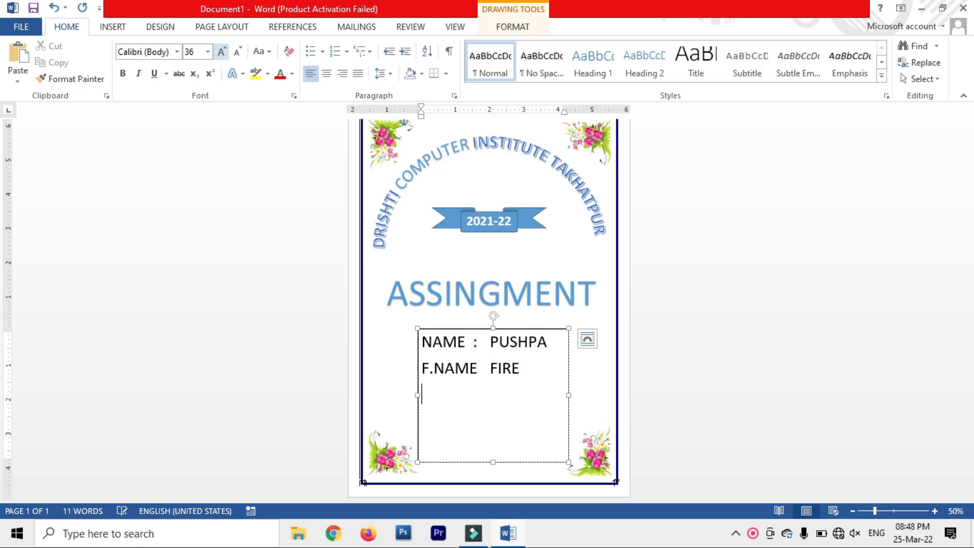
type("COURSE")
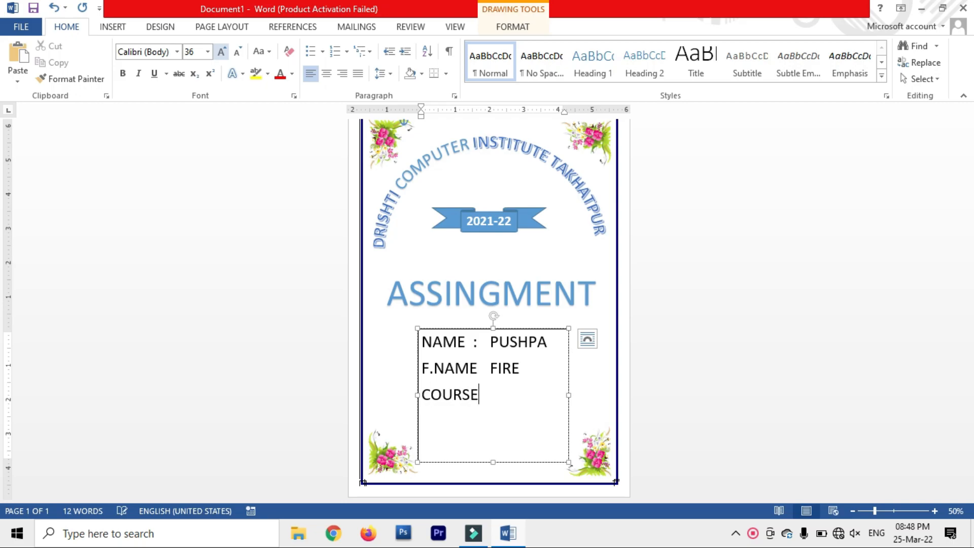
key("Tab")
type("PGDCA")
key("Return")
key("Up")
key("Up")
key("Up")
key("Return")
key("Up")
type("REG. NO.")
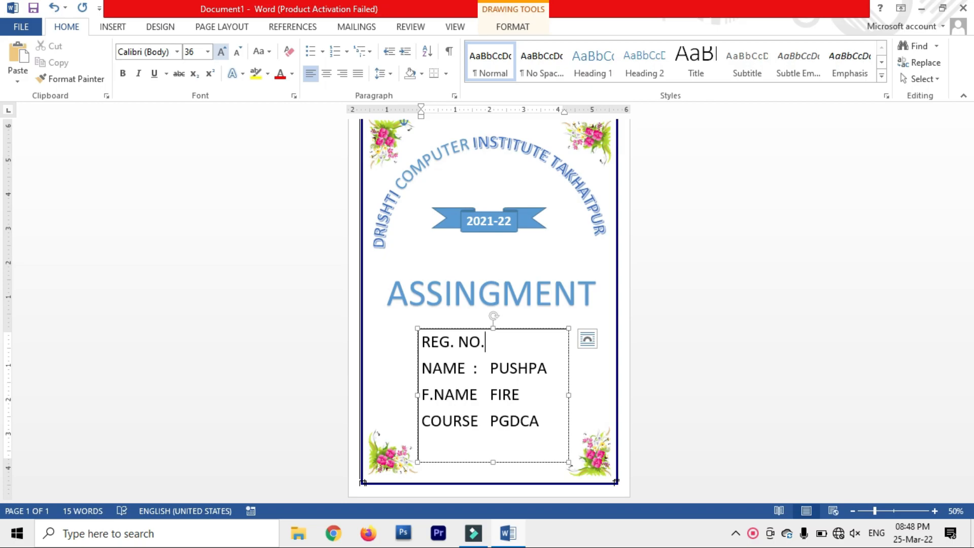
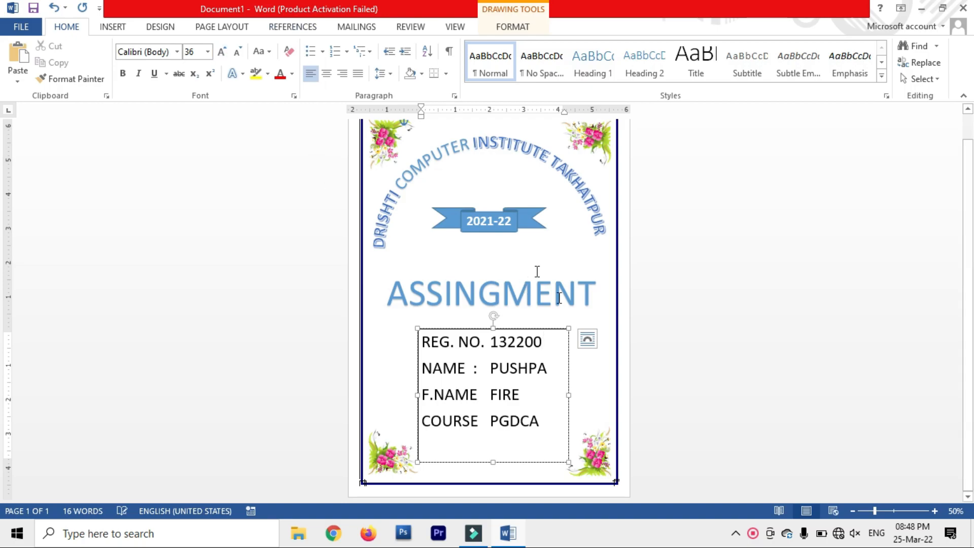
Step: Shrink the four details lines to 28 pt, keeping them left-aligned
left_click_drag(541, 429, 428, 353)
left_click(245, 53)
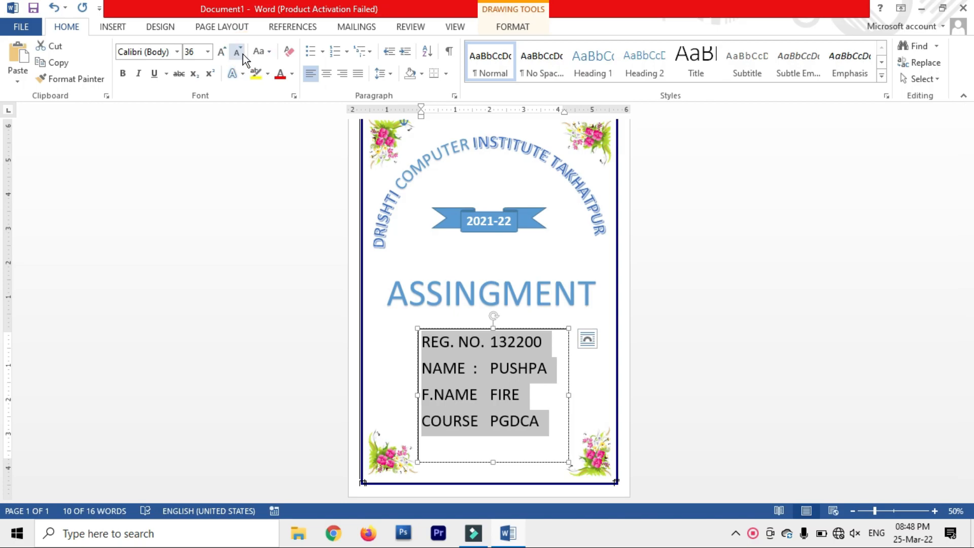
left_click(242, 54)
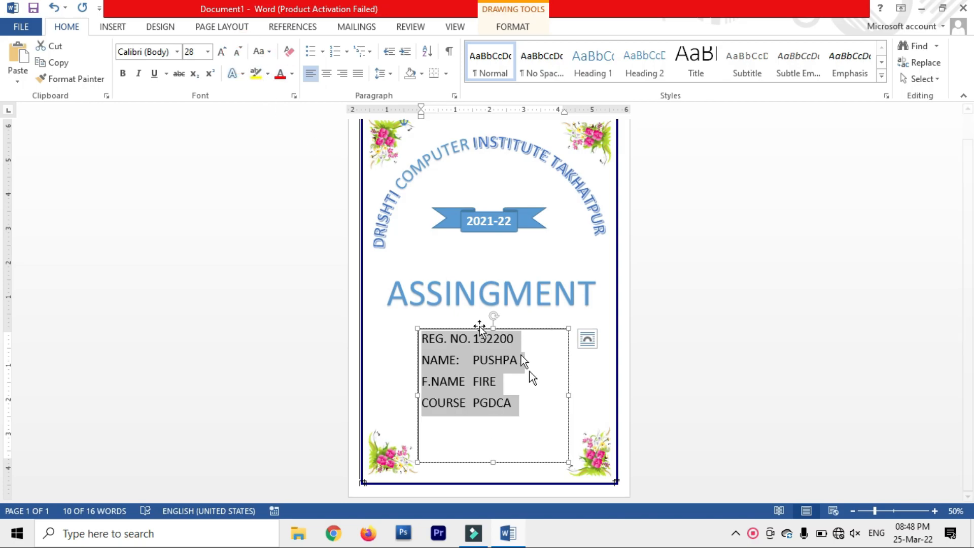
left_click(331, 77)
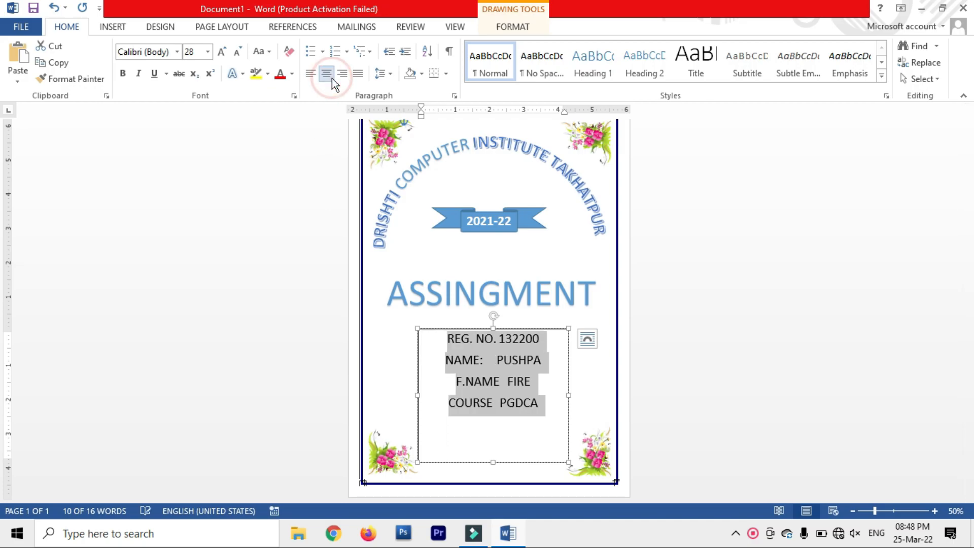
left_click(316, 75)
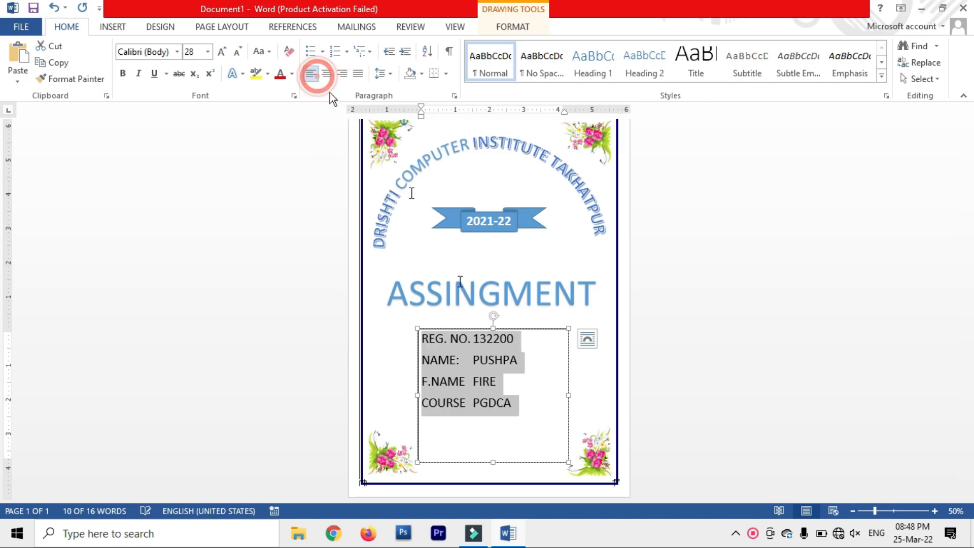
left_click(473, 401)
Step: Add a MO.NO. line with the student's mobile number below COURSE PGDCA
left_click(514, 409)
key("Return")
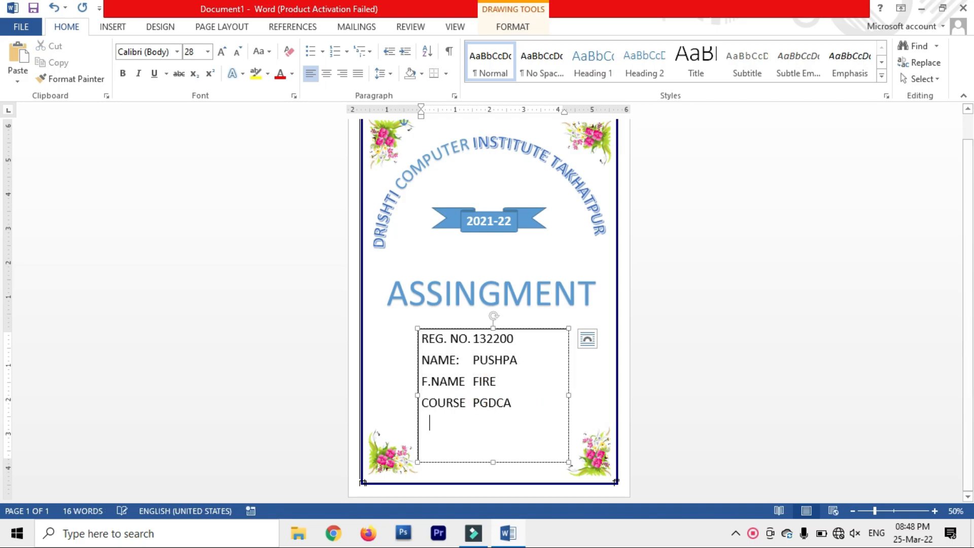
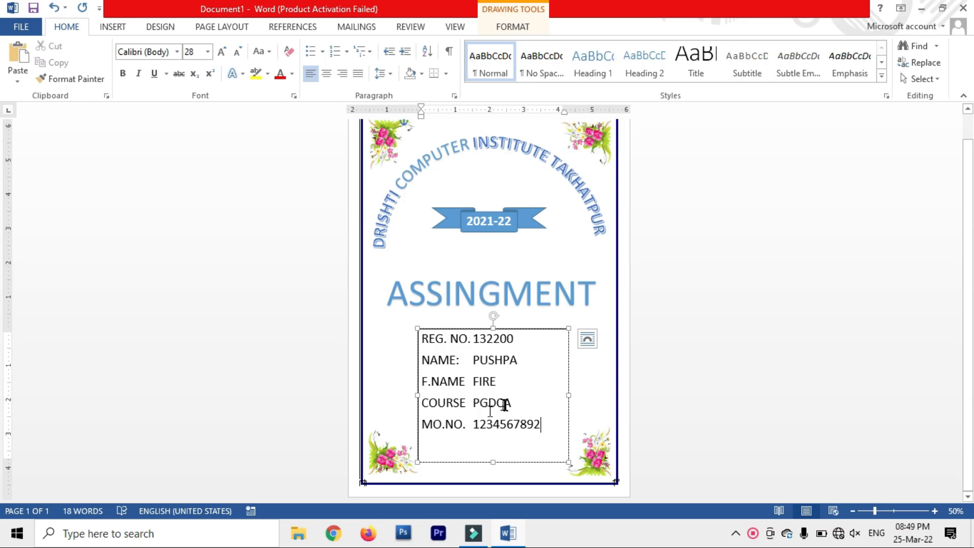
Step: Nudge the details box slightly down and remove its border with No Outline
left_click_drag(416, 333, 424, 345)
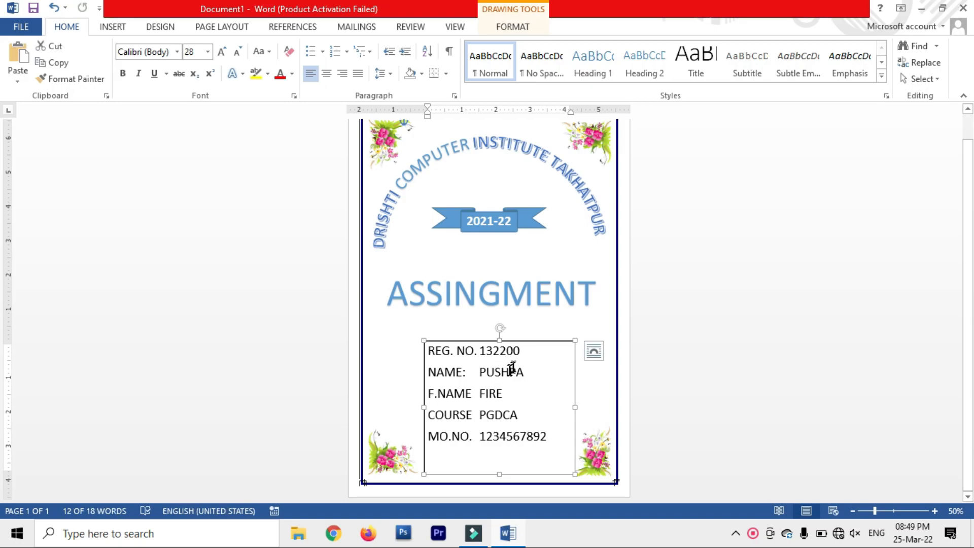
left_click(509, 28)
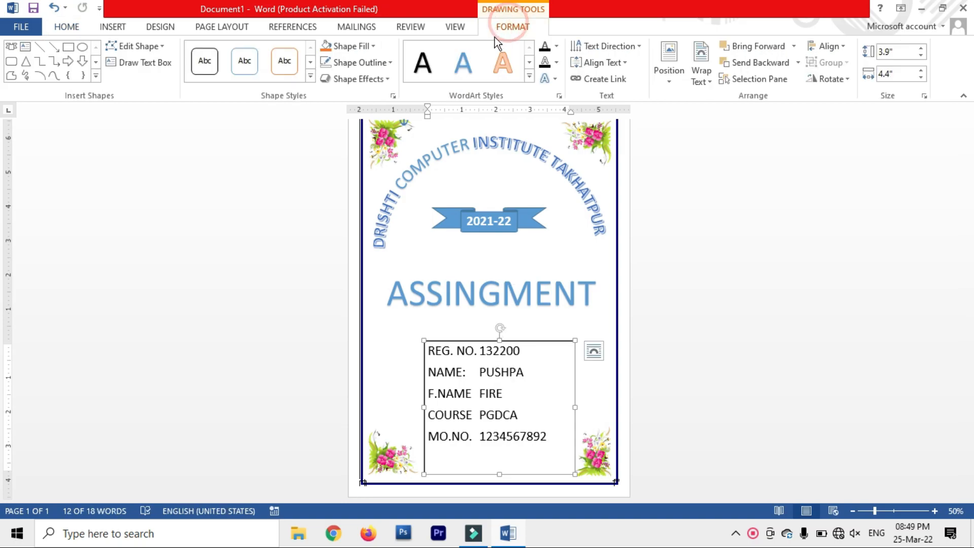
left_click(367, 64)
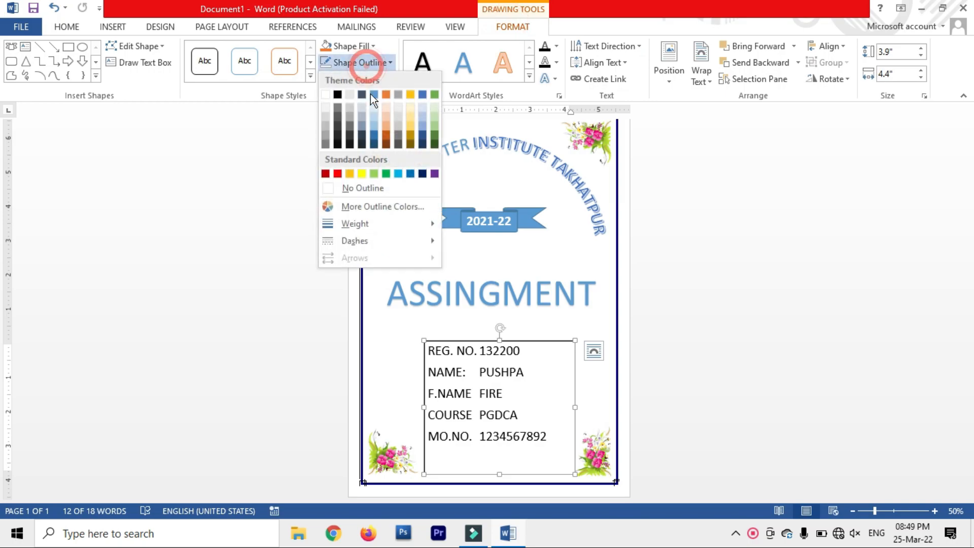
left_click(363, 188)
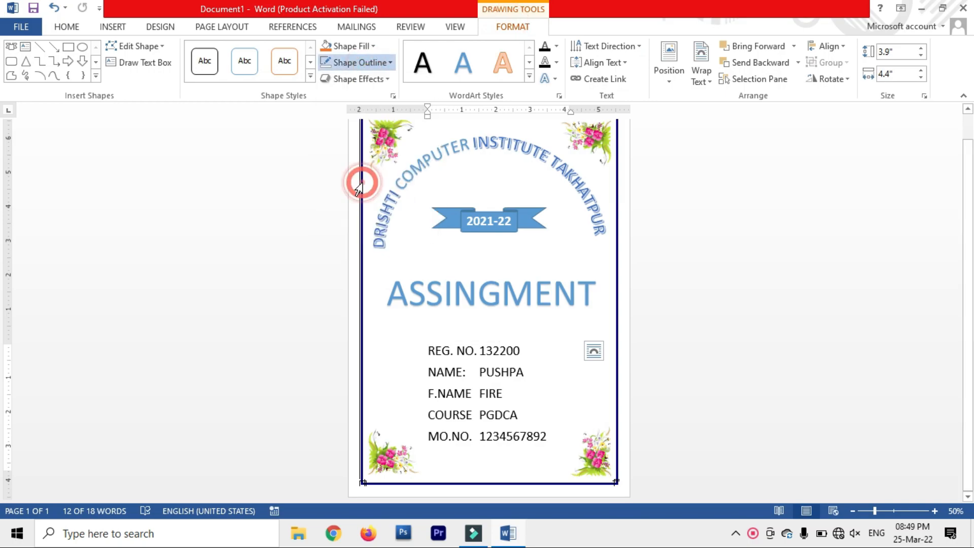
Step: Narrow the details box to 3.69" and centre it horizontally on the page
left_click(829, 47)
left_click(850, 81)
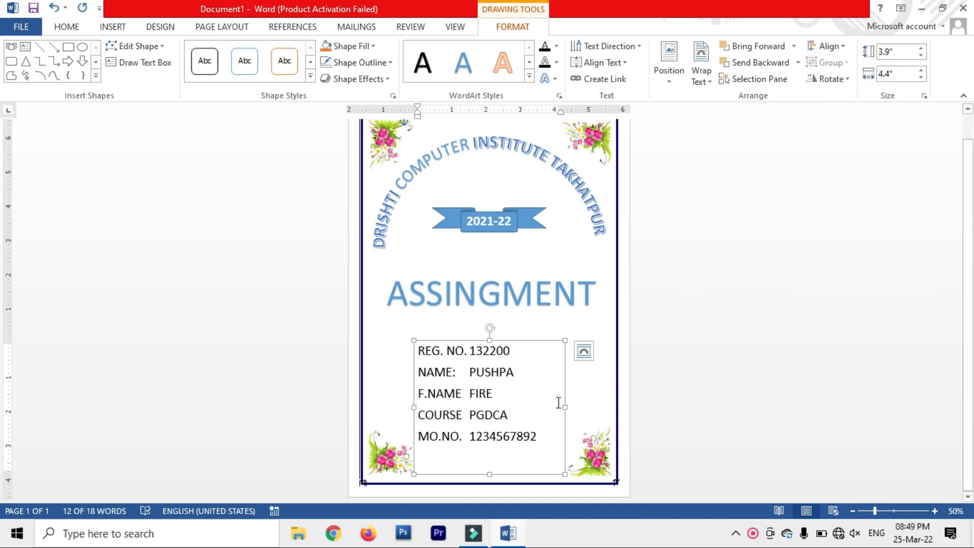
left_click_drag(564, 407, 541, 406)
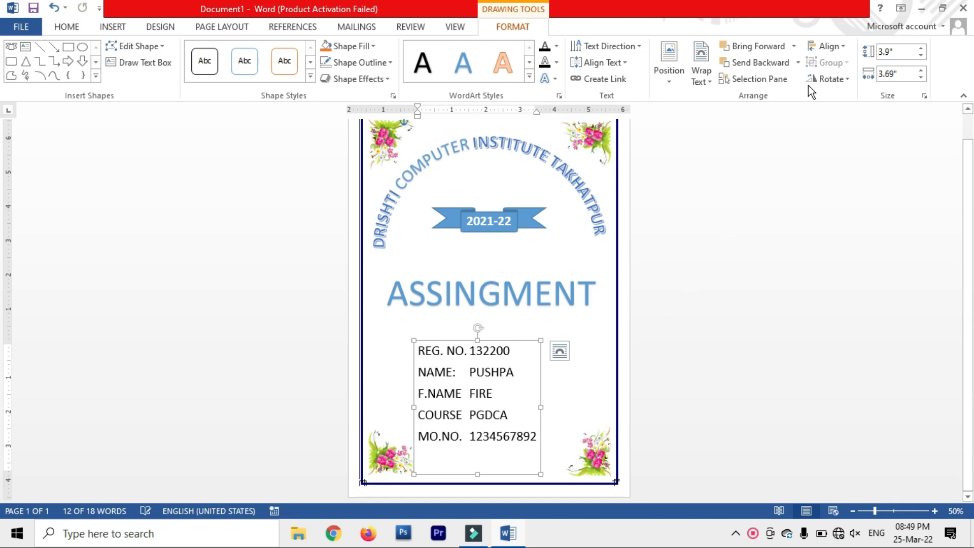
left_click(826, 49)
left_click(838, 80)
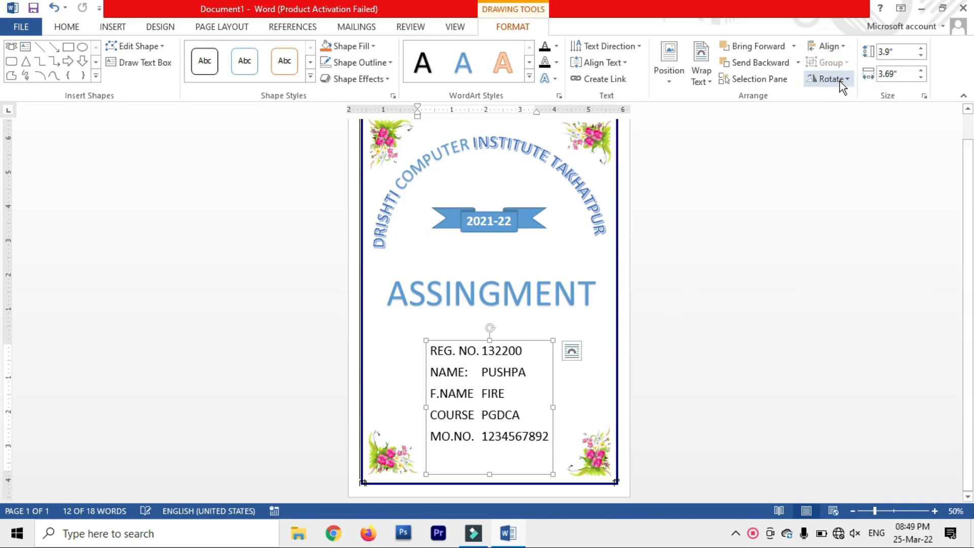
left_click(676, 329)
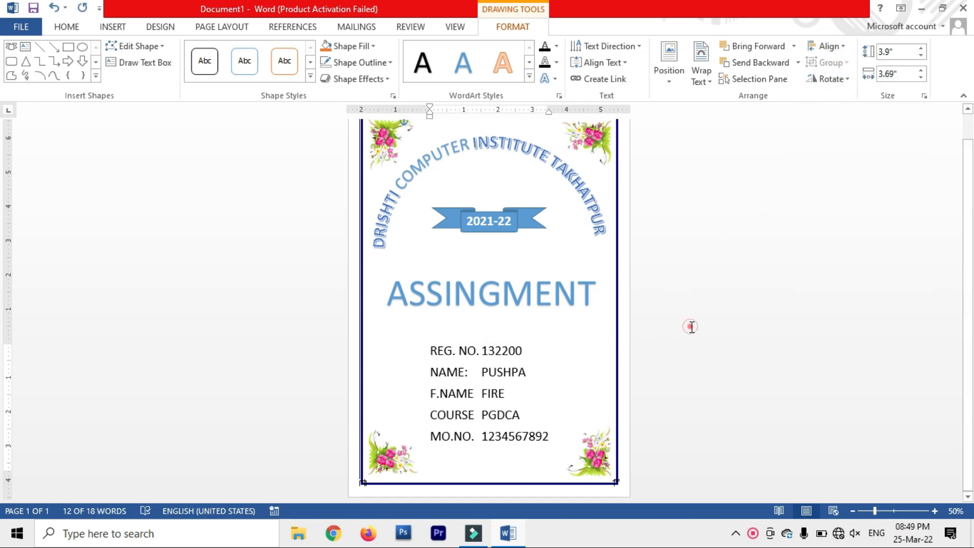
Step: Save the document to the Desktop as 'fRONT PAGE'
scroll(770, 311, "down", 1)
scroll(770, 311, "up", 1)
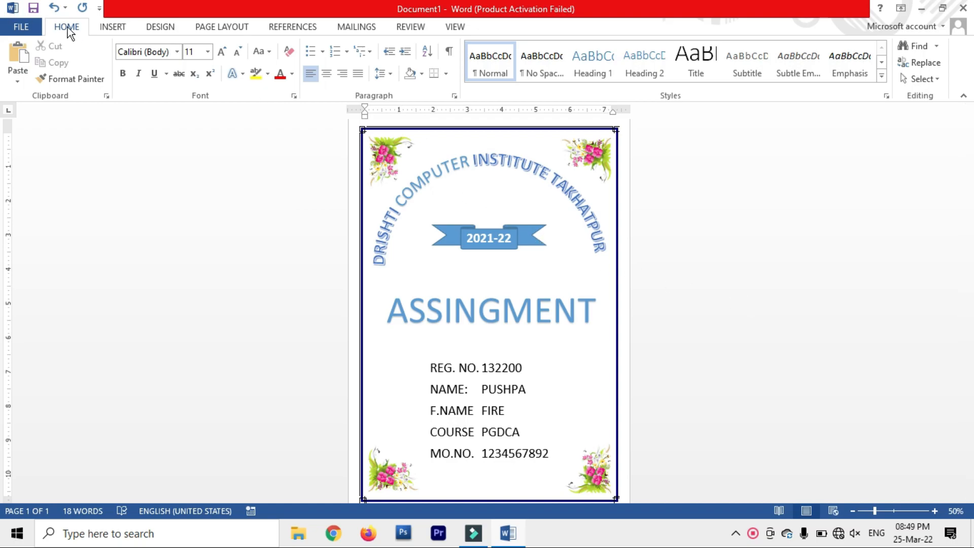
left_click(26, 28)
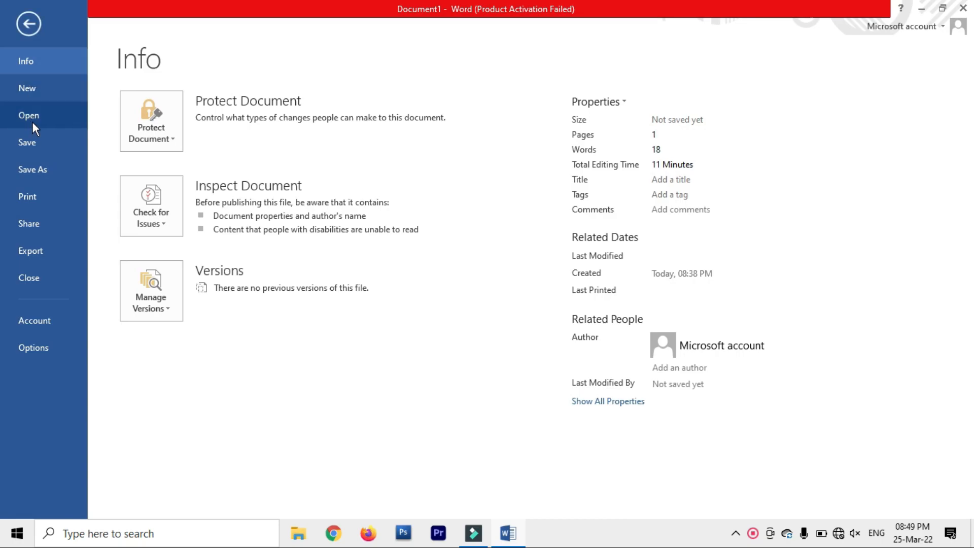
left_click(33, 140)
type("fRONT PAGE")
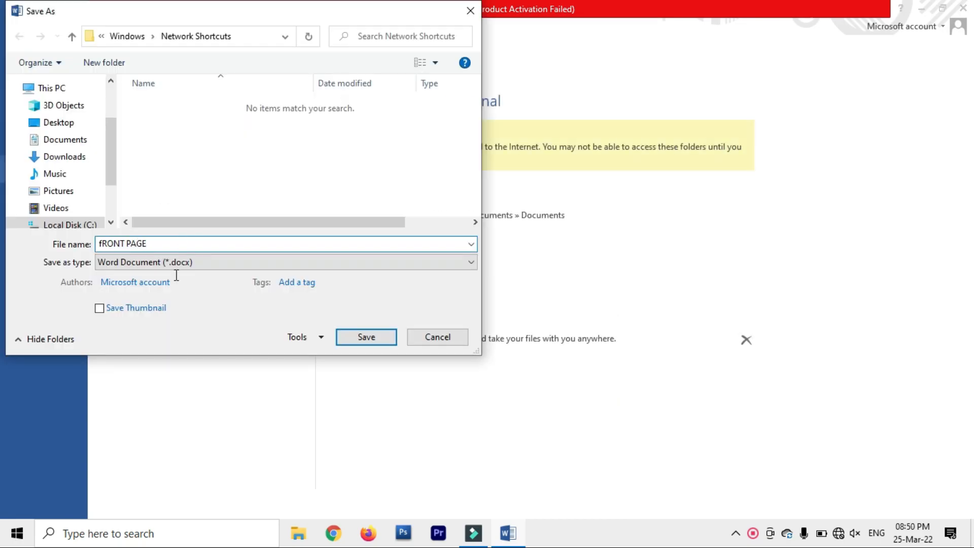
left_click(61, 124)
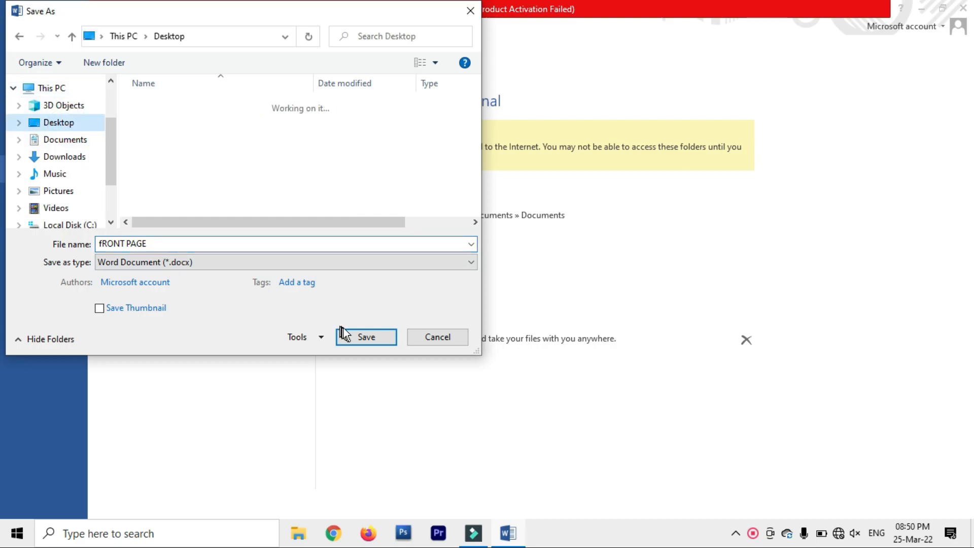
left_click(351, 339)
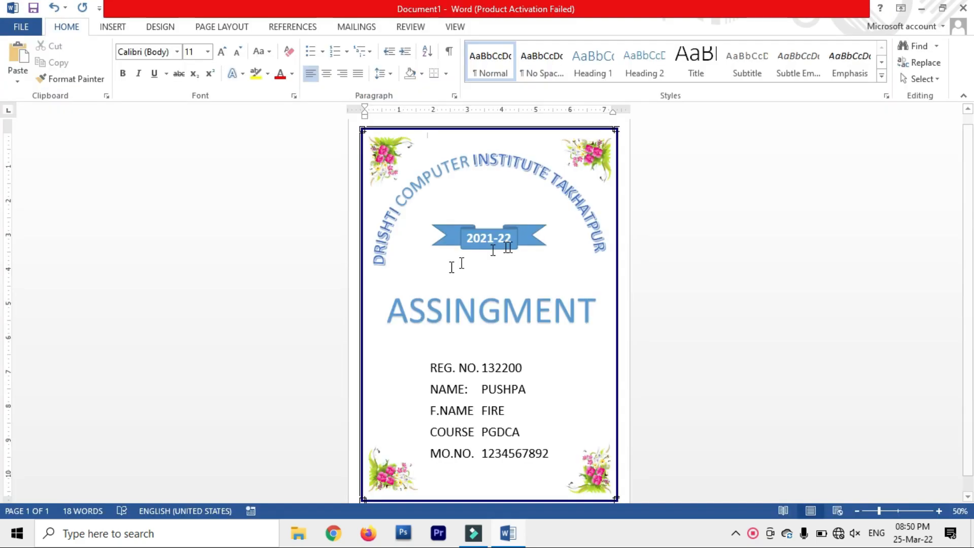